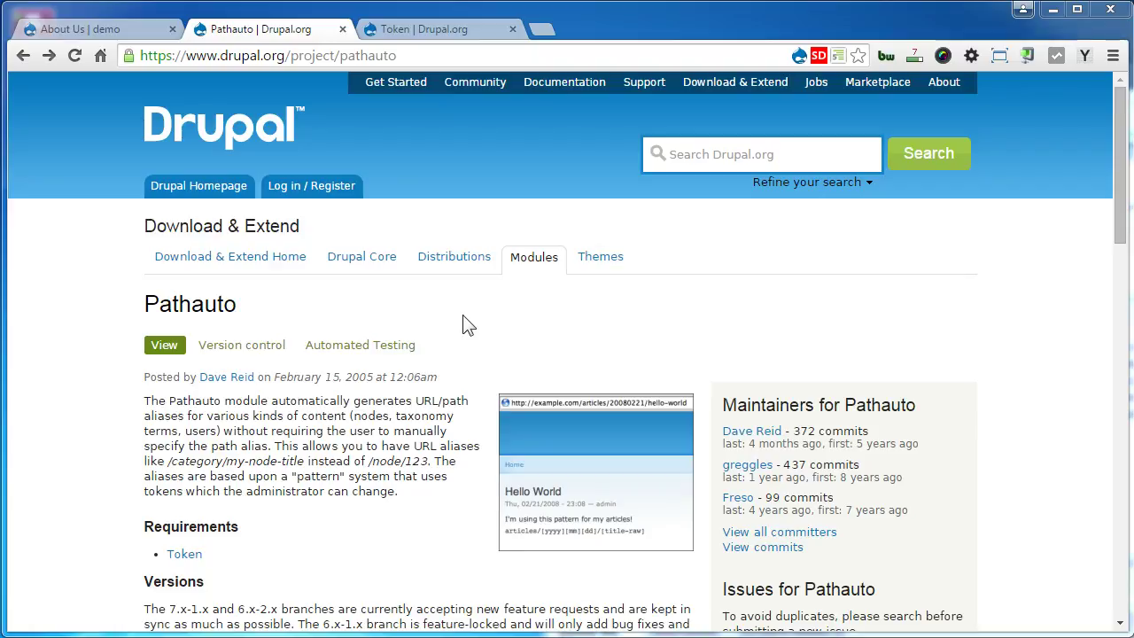
Open the Pathauto example screenshot in its own new browser tab
right_click(536, 441)
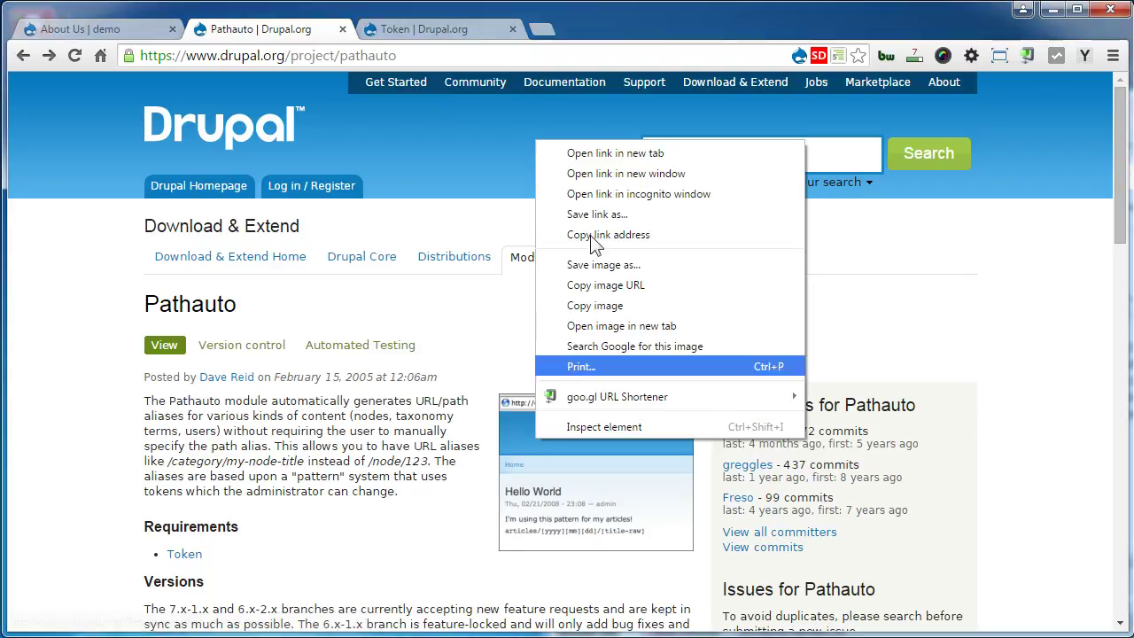
click(602, 155)
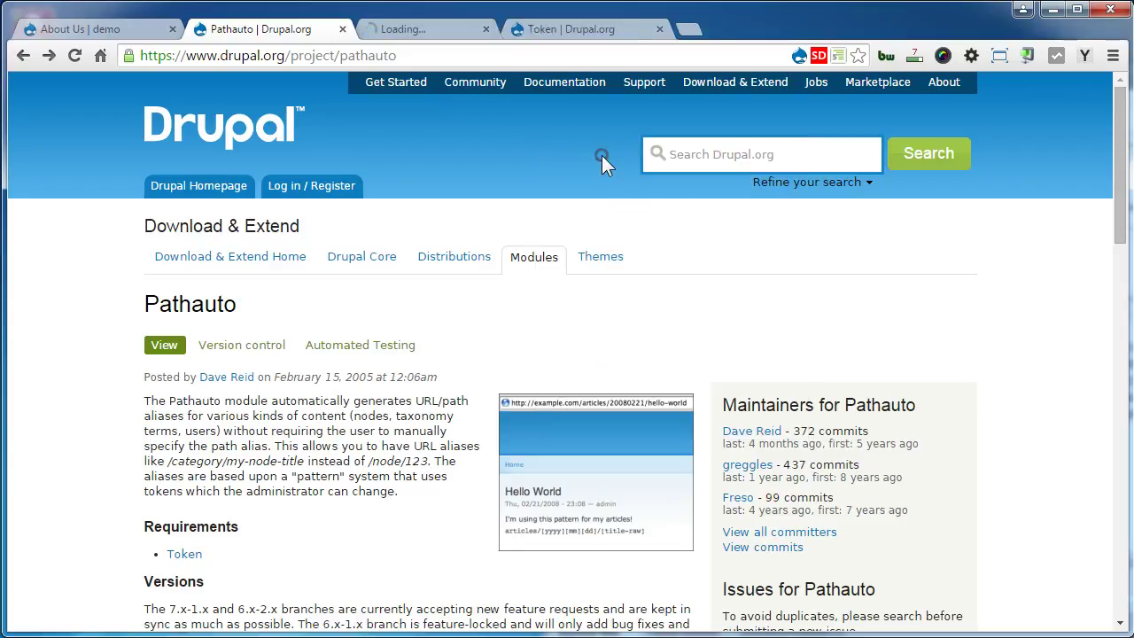
View the screenshot, then copy the Pathauto 7.x-1.2 tar.gz download link address
click(447, 29)
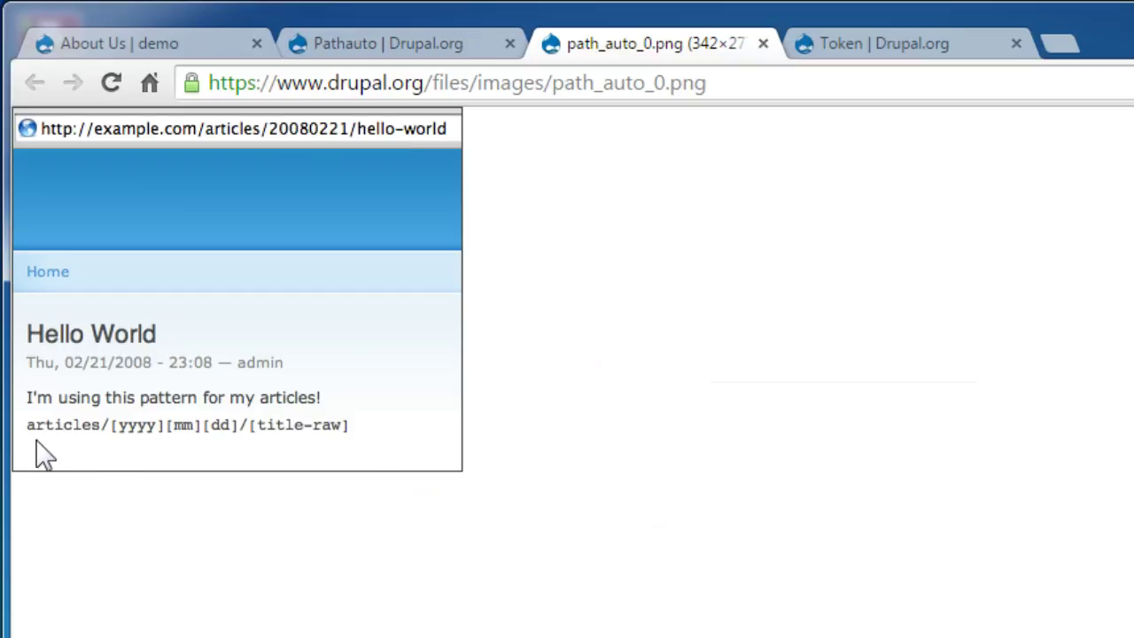
click(370, 37)
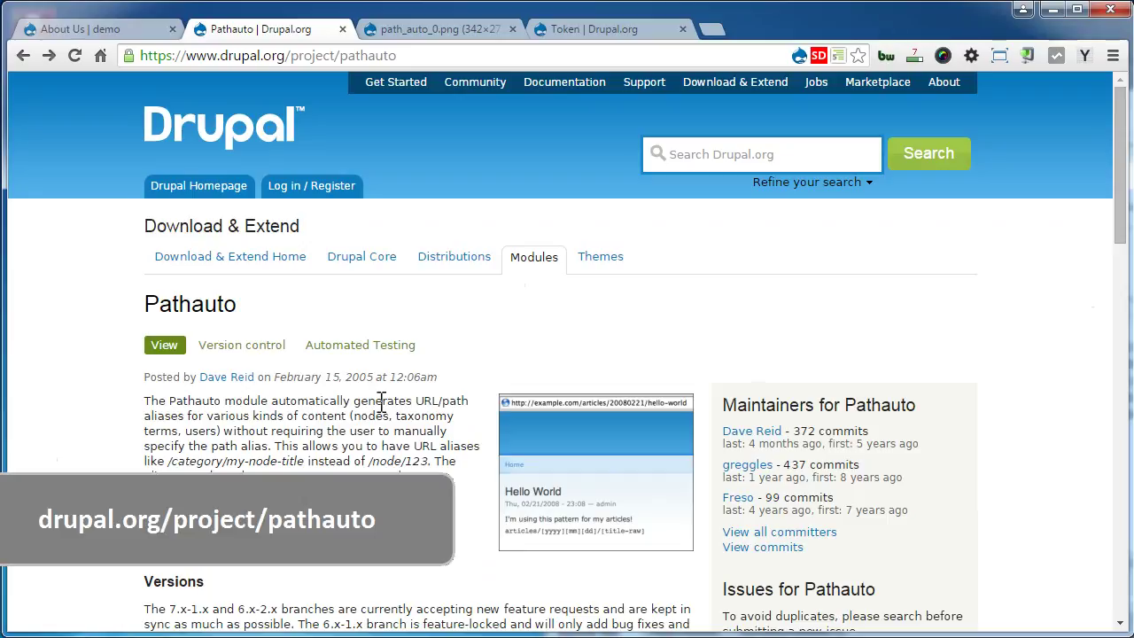
scroll(383, 404, down, 12)
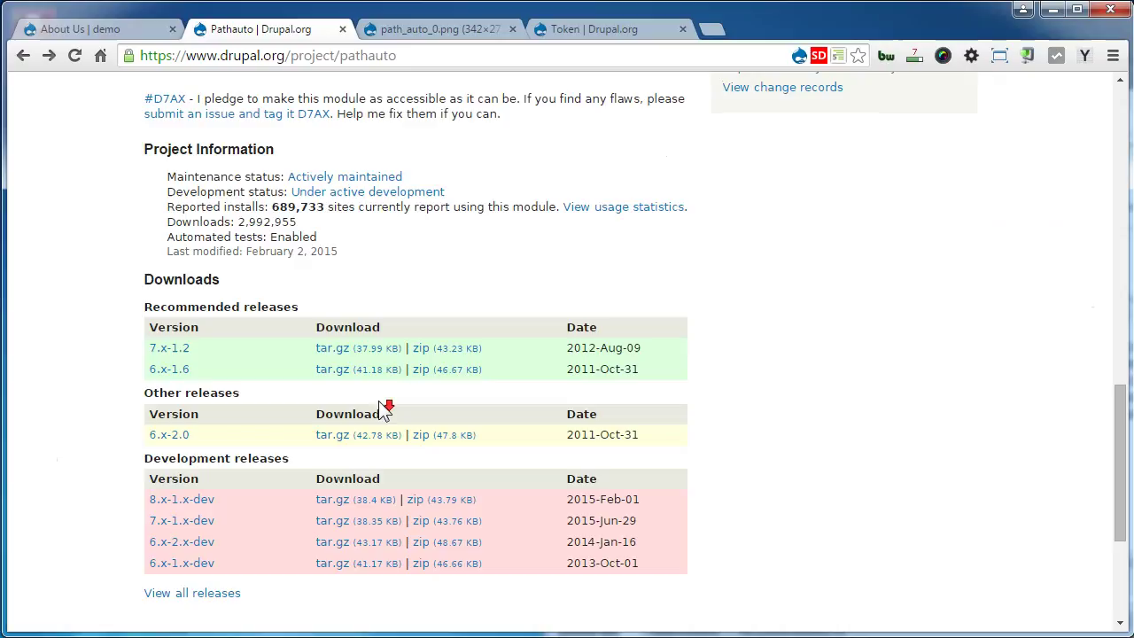
right_click(368, 350)
click(442, 443)
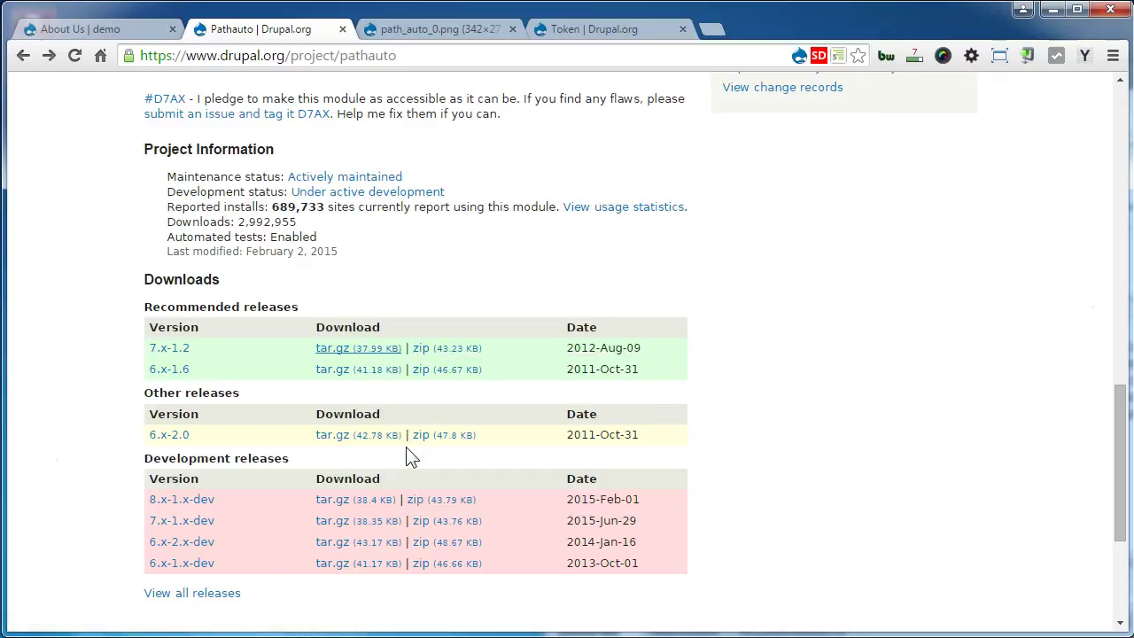
Install Pathauto 7.x-1.2 on the demo site from the pasted URL, then return to install another module
click(120, 28)
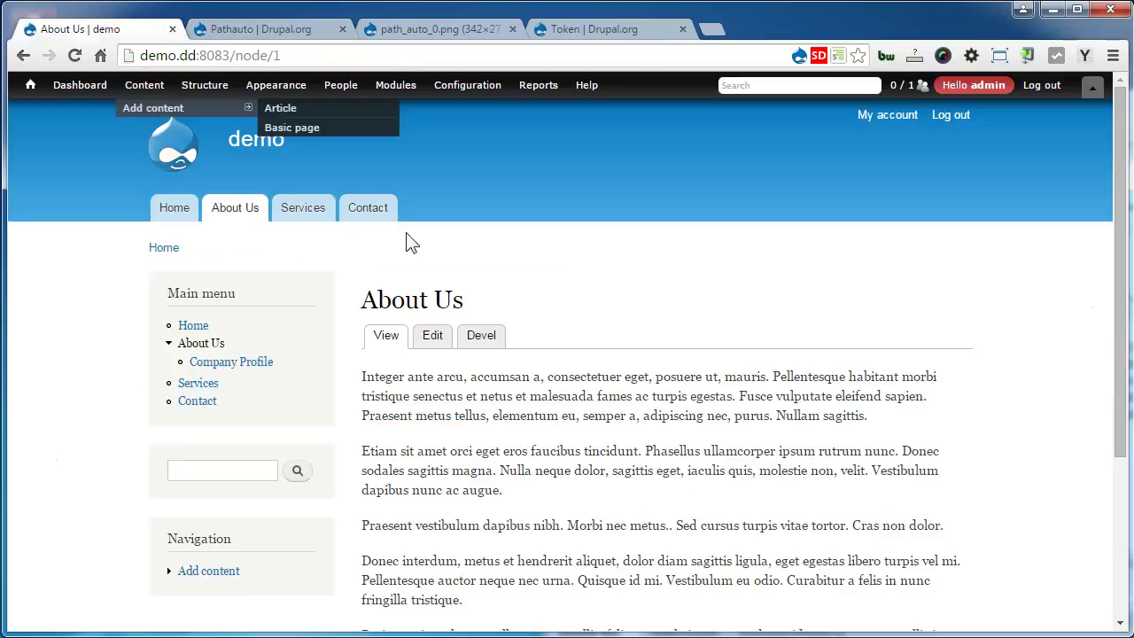
mouse_move(404, 88)
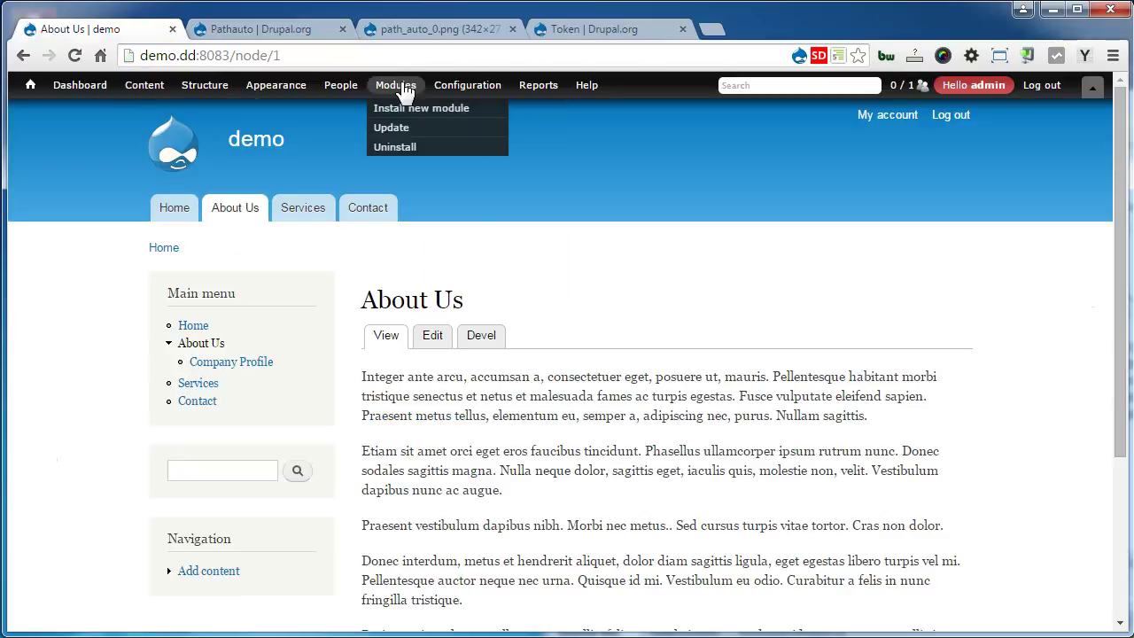
click(413, 109)
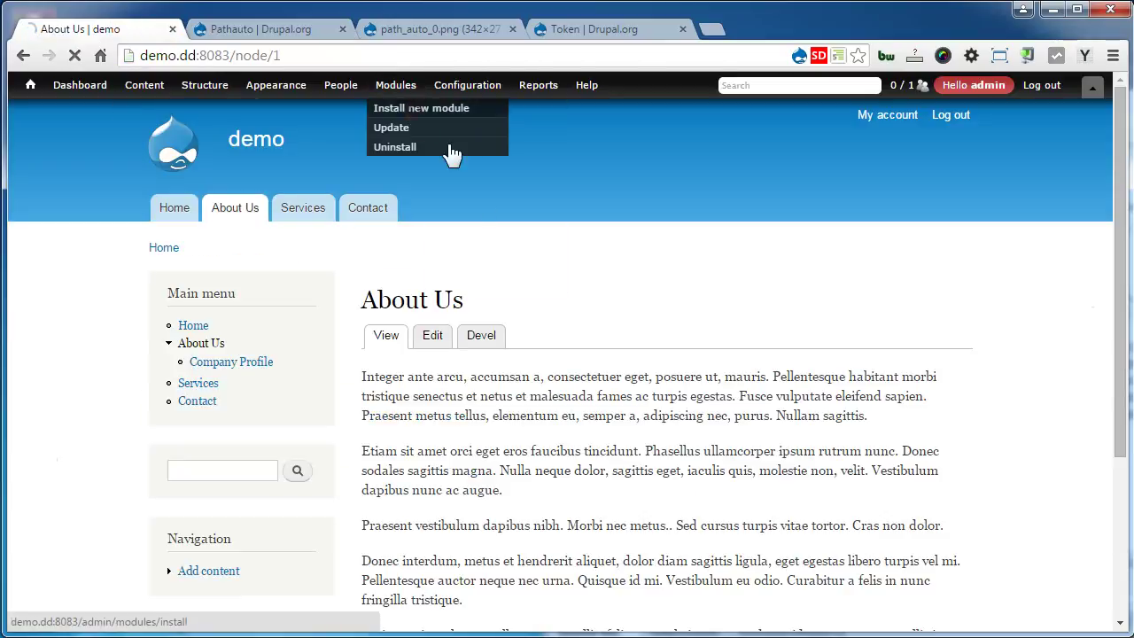
click(399, 256)
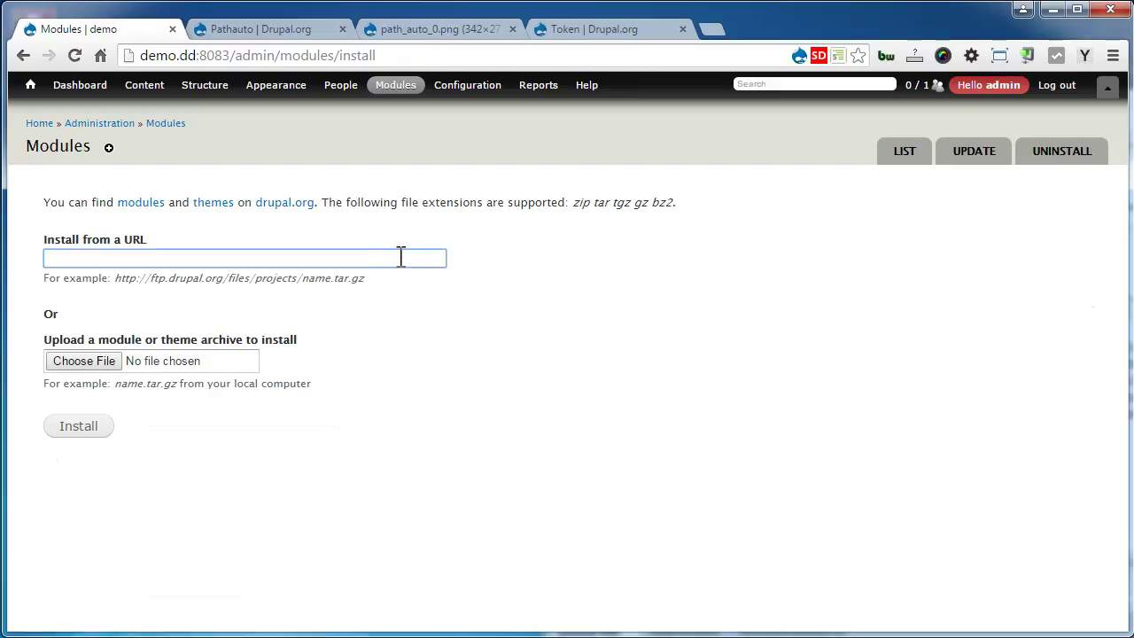
key(ctrl+v)
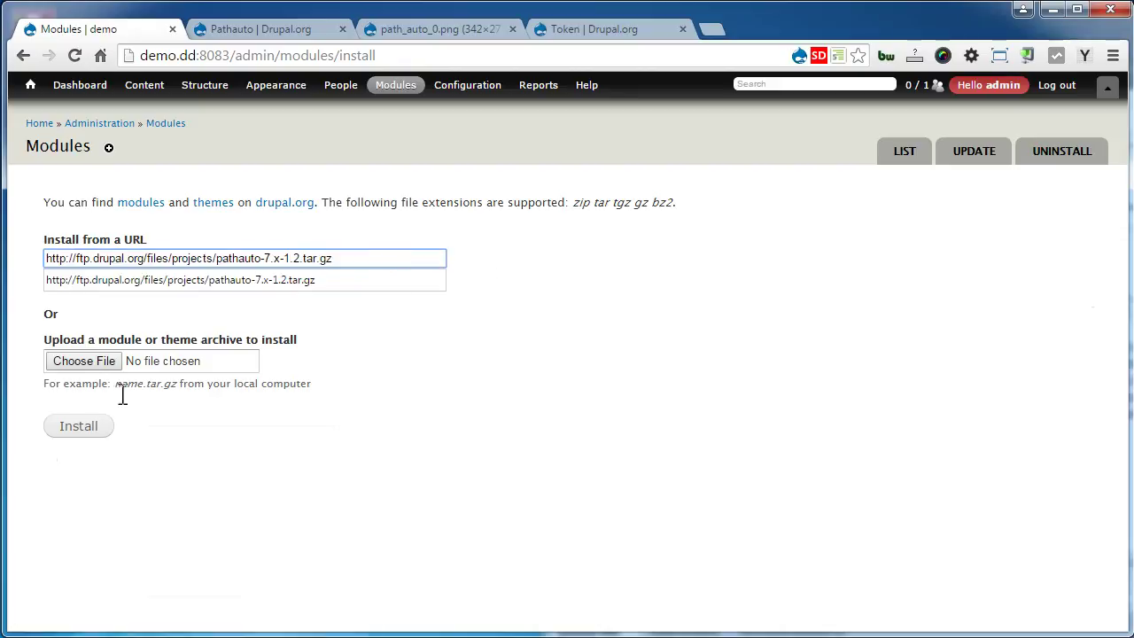
click(73, 424)
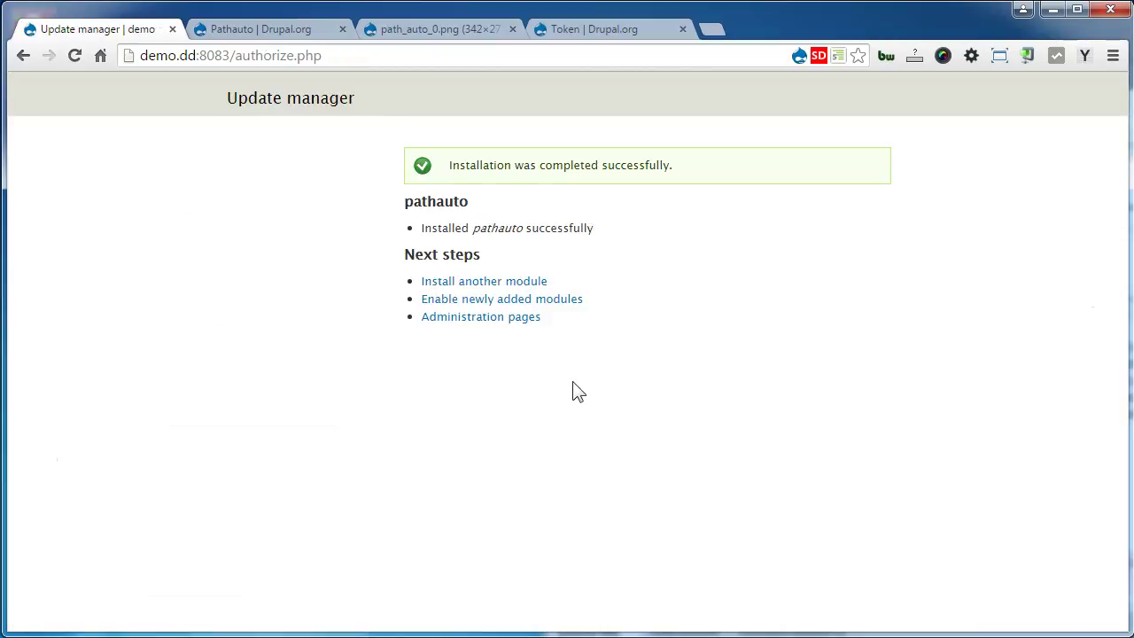
click(535, 282)
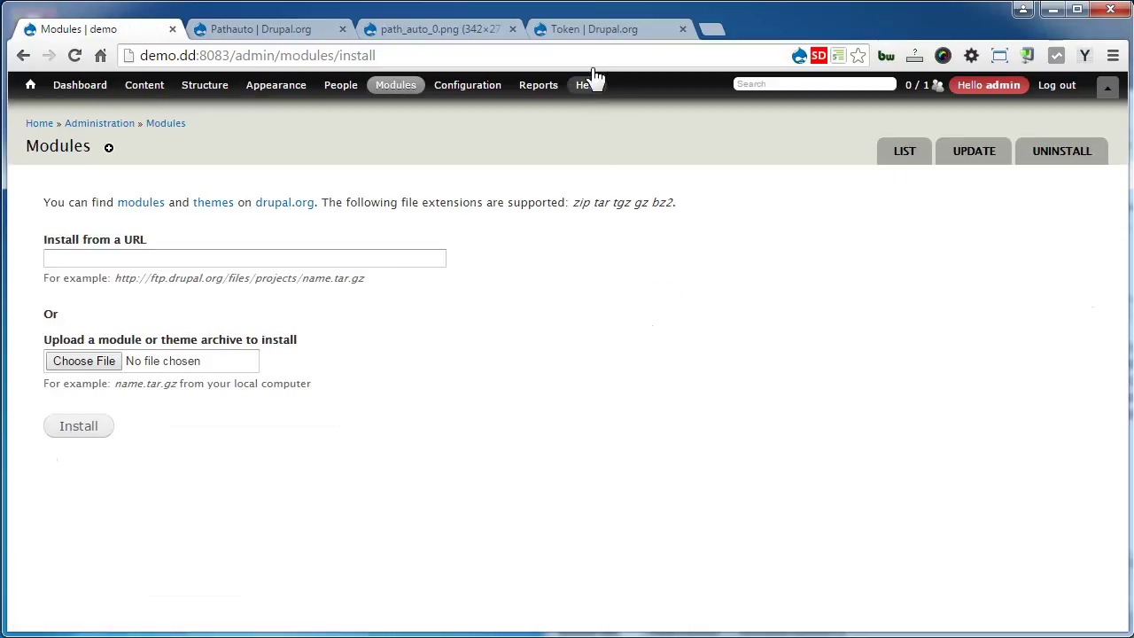
Copy the Token 7.x-1.6 tar.gz download link from the Token project page
click(595, 29)
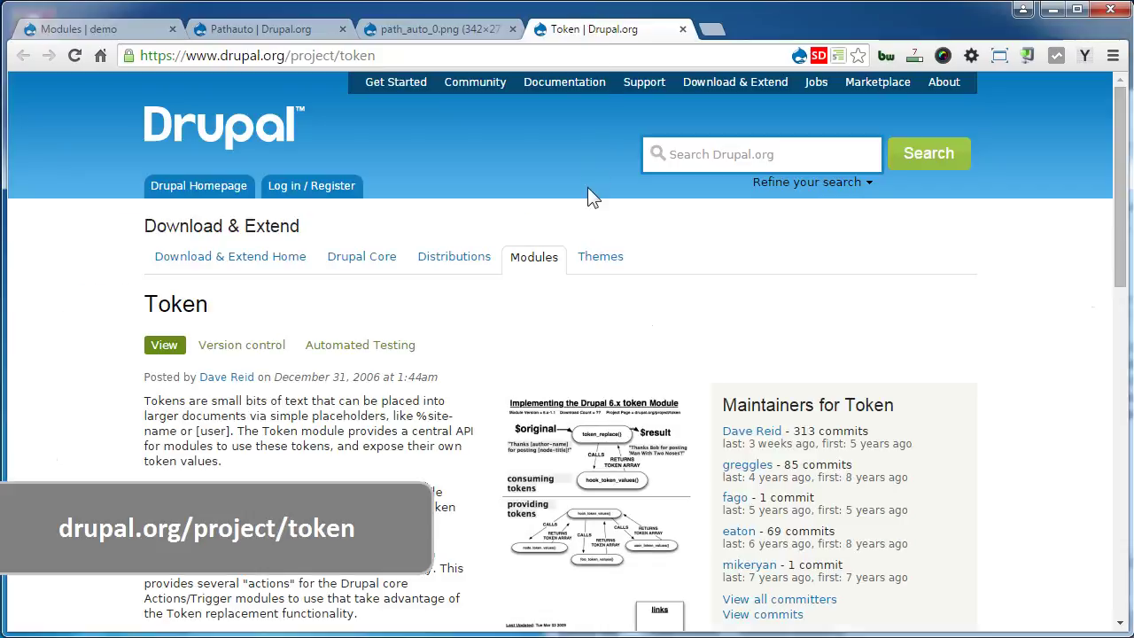
scroll(395, 390, down, 10)
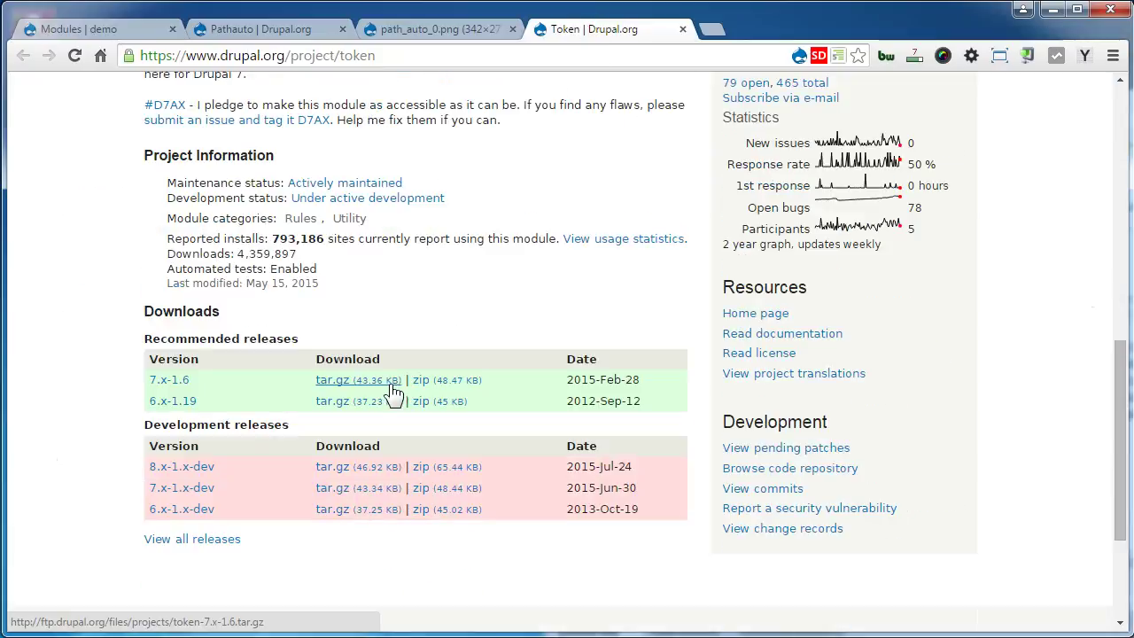
right_click(373, 381)
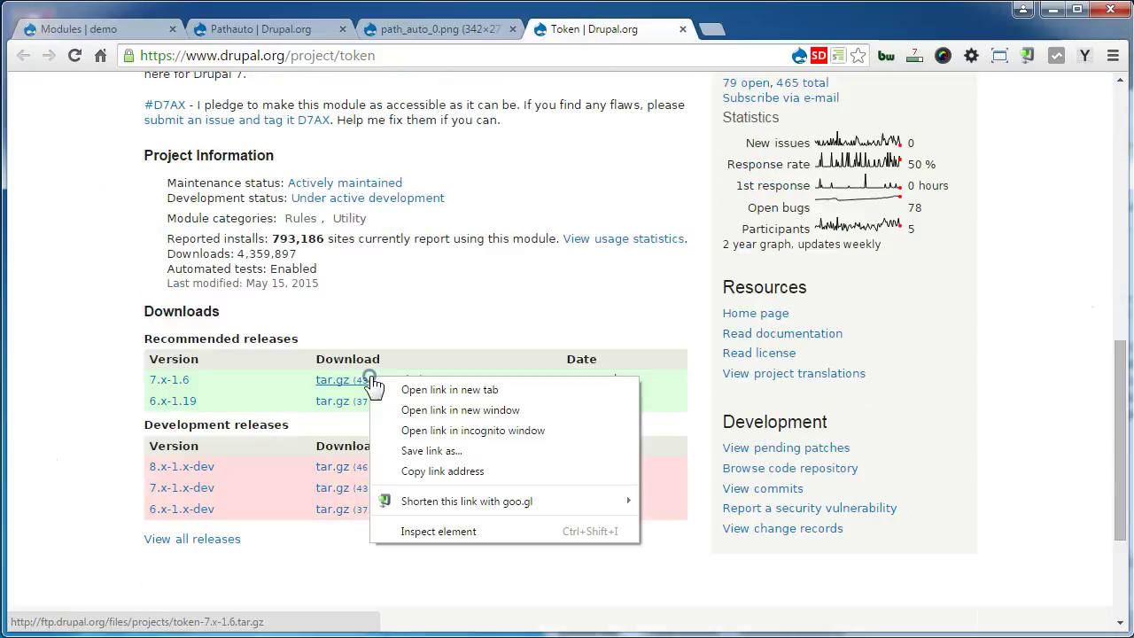
click(444, 472)
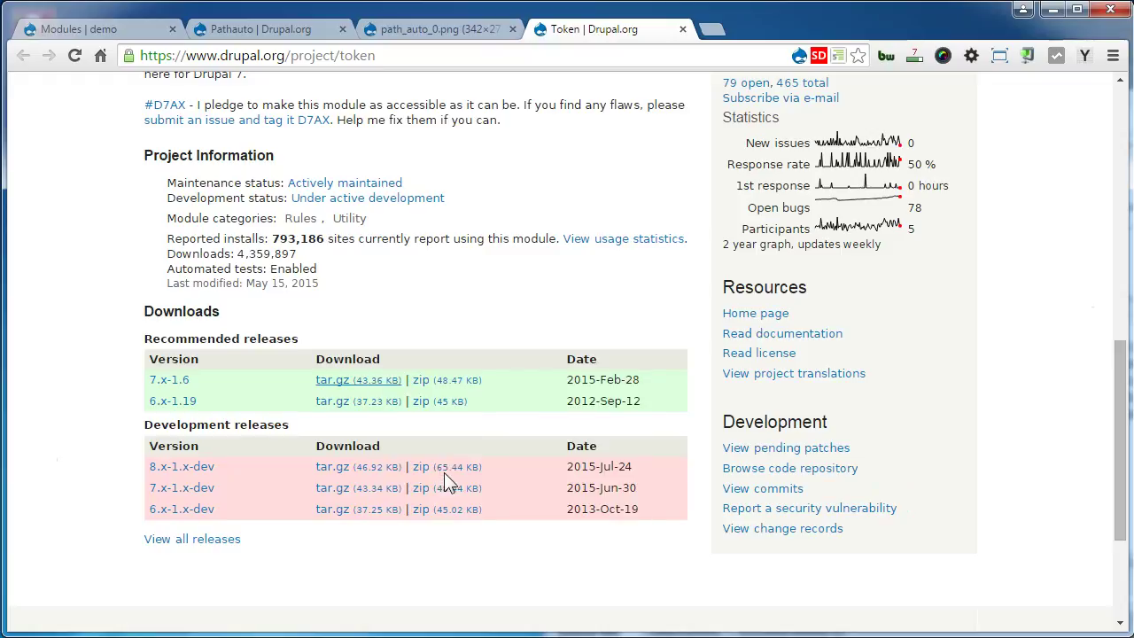
Install Token 7.x-1.6 from the pasted URL and go to enable the newly added modules
click(119, 31)
click(205, 256)
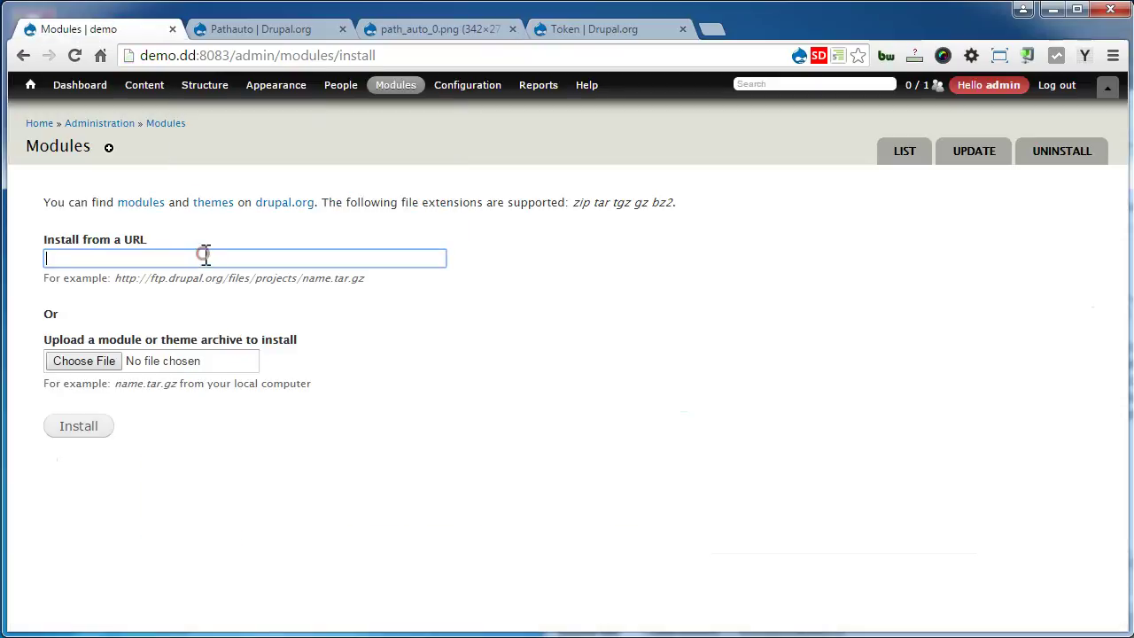
key(ctrl+v)
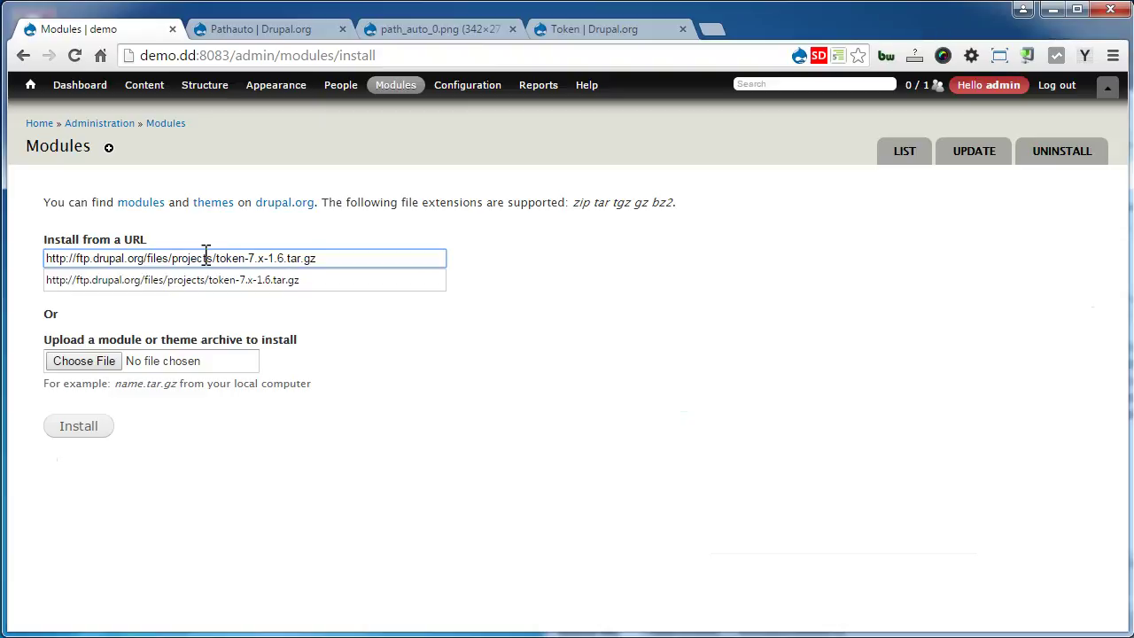
click(79, 429)
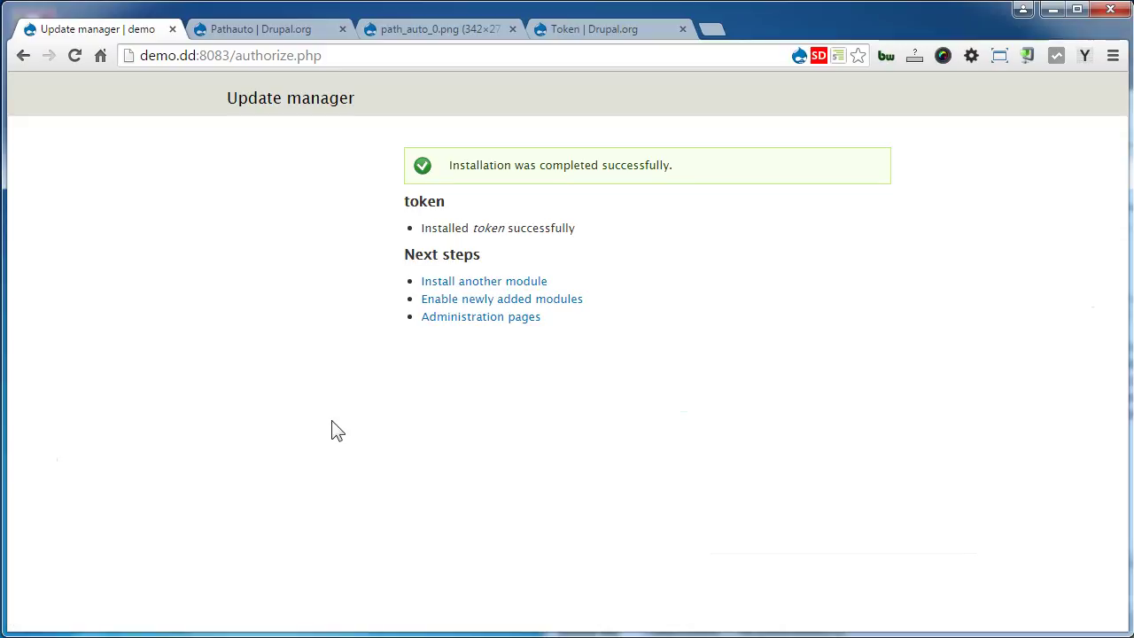
click(571, 300)
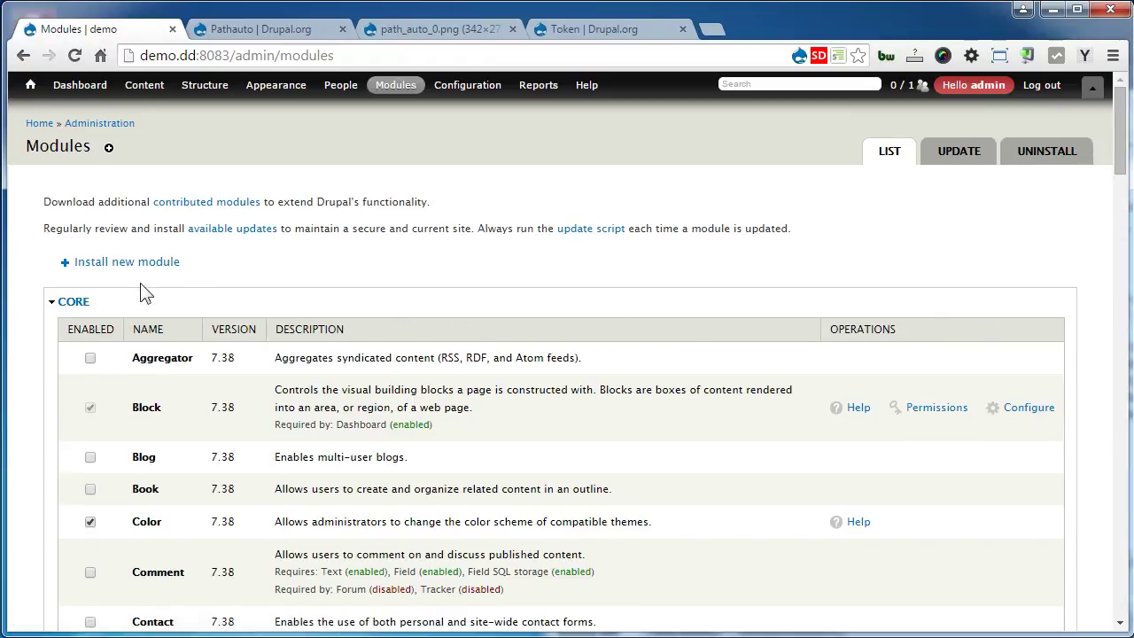
Tick Pathauto and Token under OTHER and save the module configuration
click(74, 302)
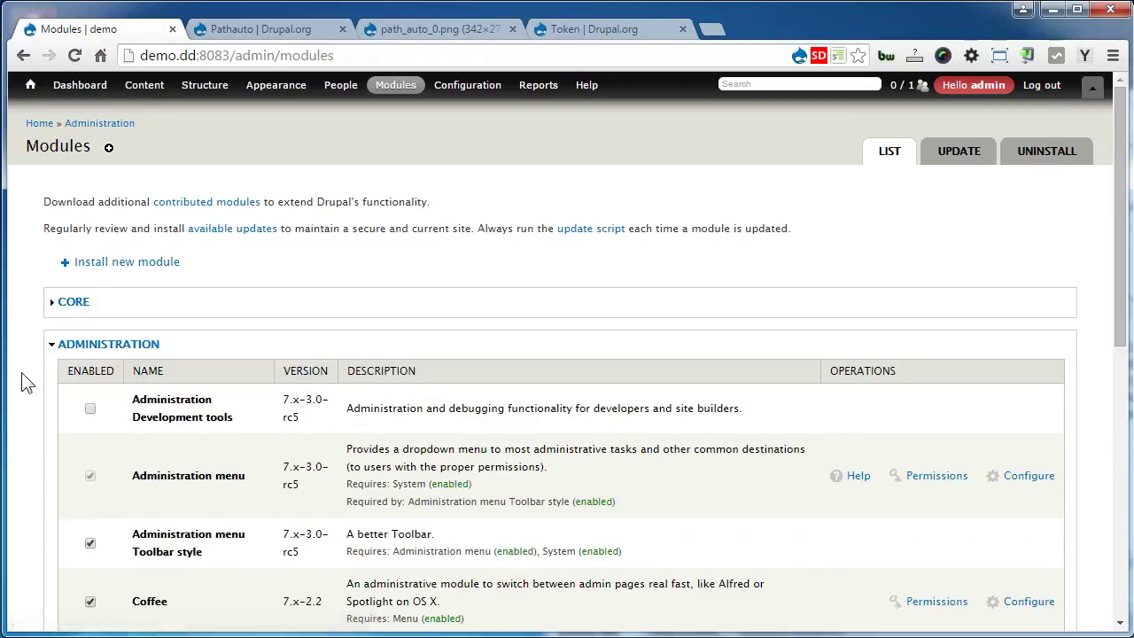
scroll(25, 381, down, 7)
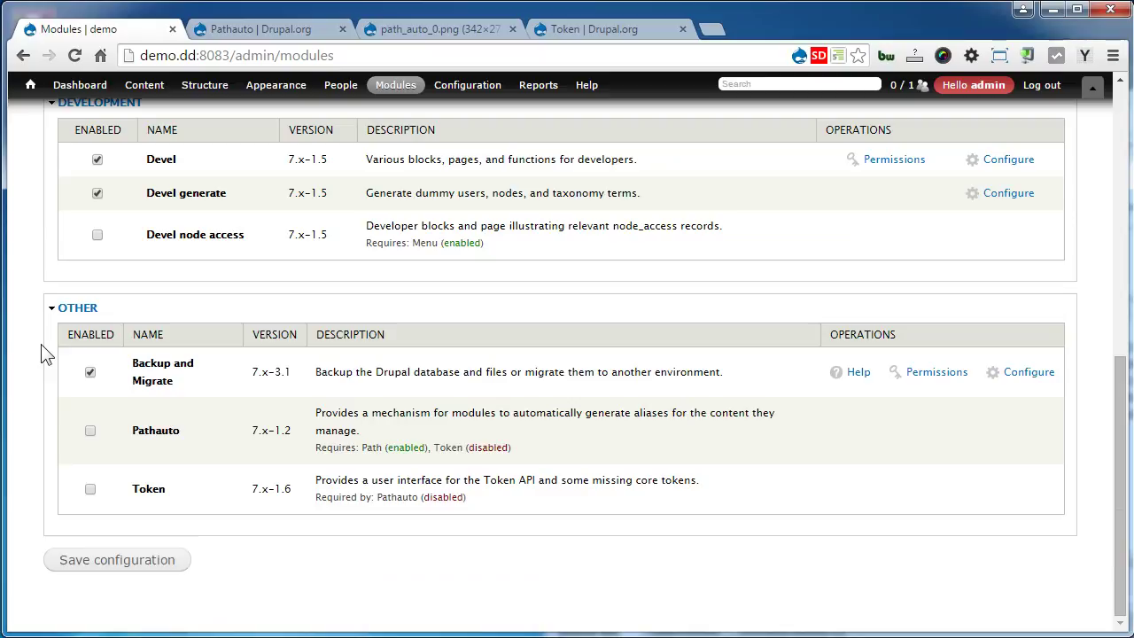
click(89, 432)
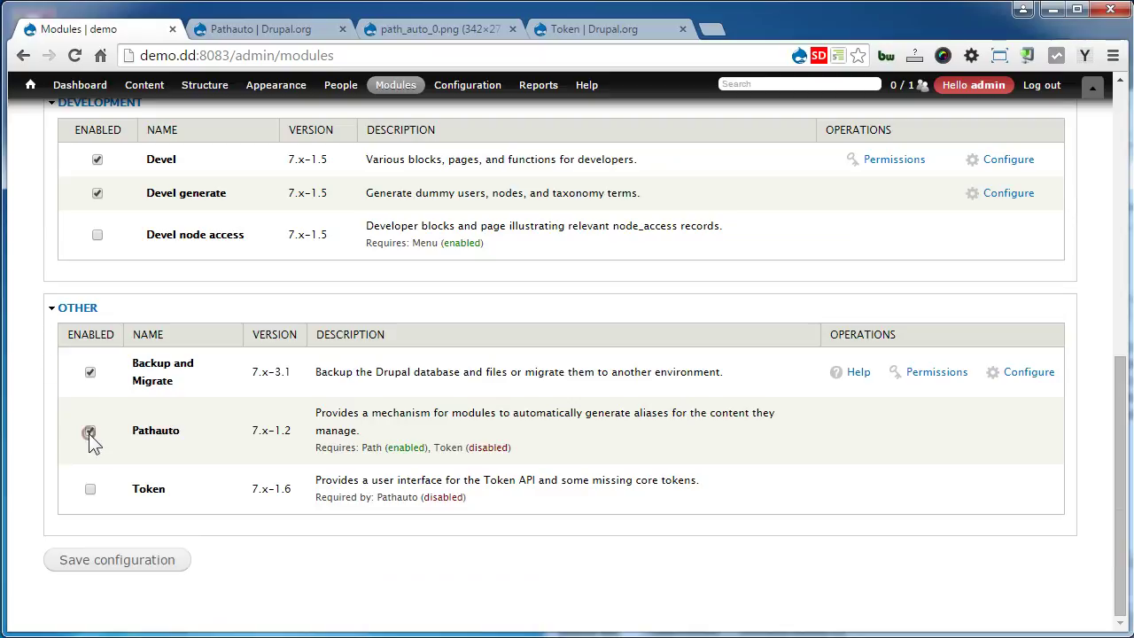
click(90, 490)
click(100, 564)
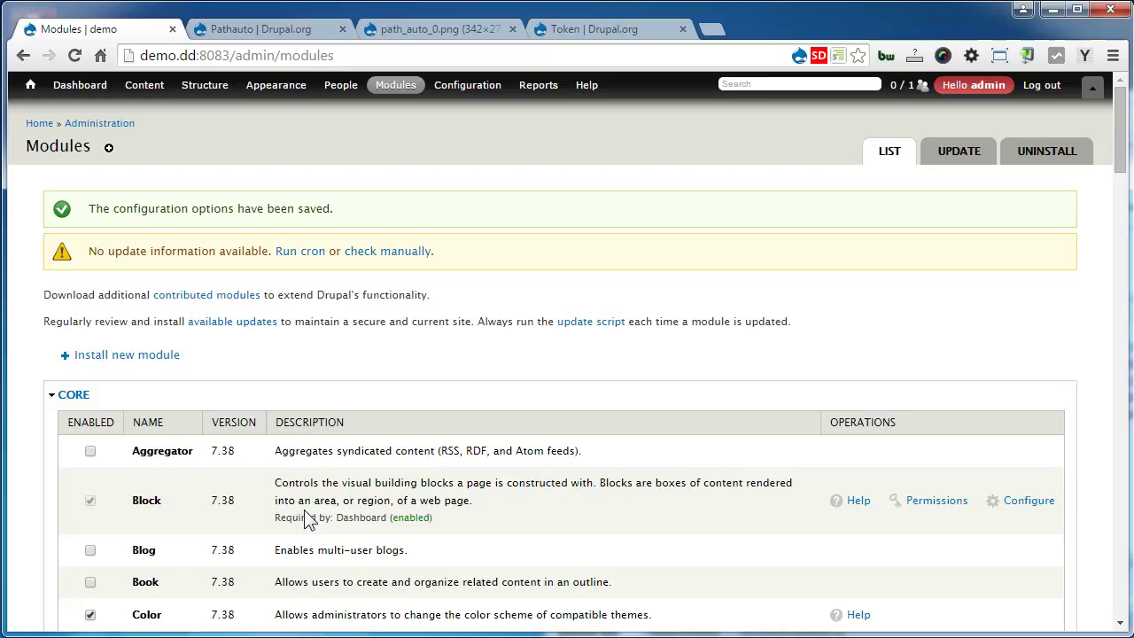
Go to Configuration > Search and metadata > URL aliases
mouse_move(459, 94)
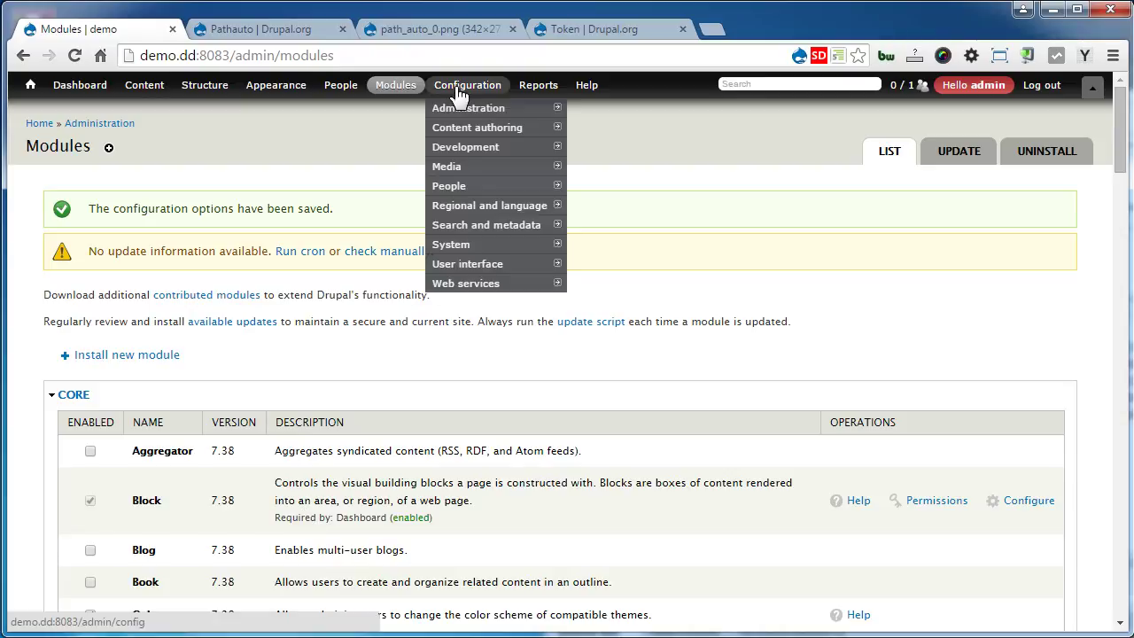
mouse_move(476, 232)
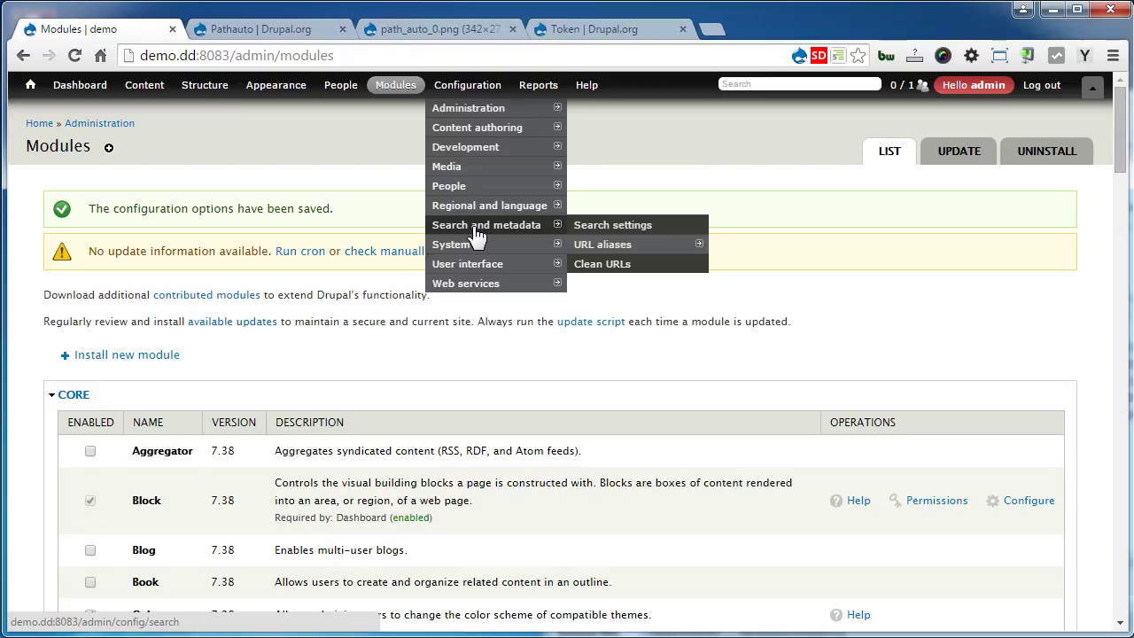
mouse_move(615, 250)
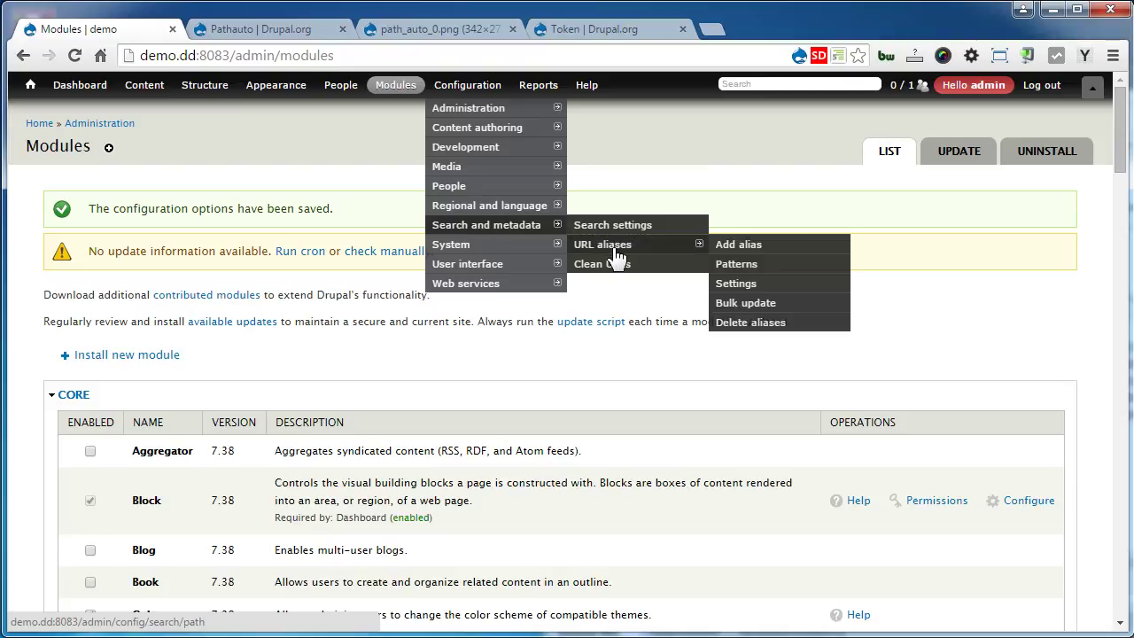
click(615, 253)
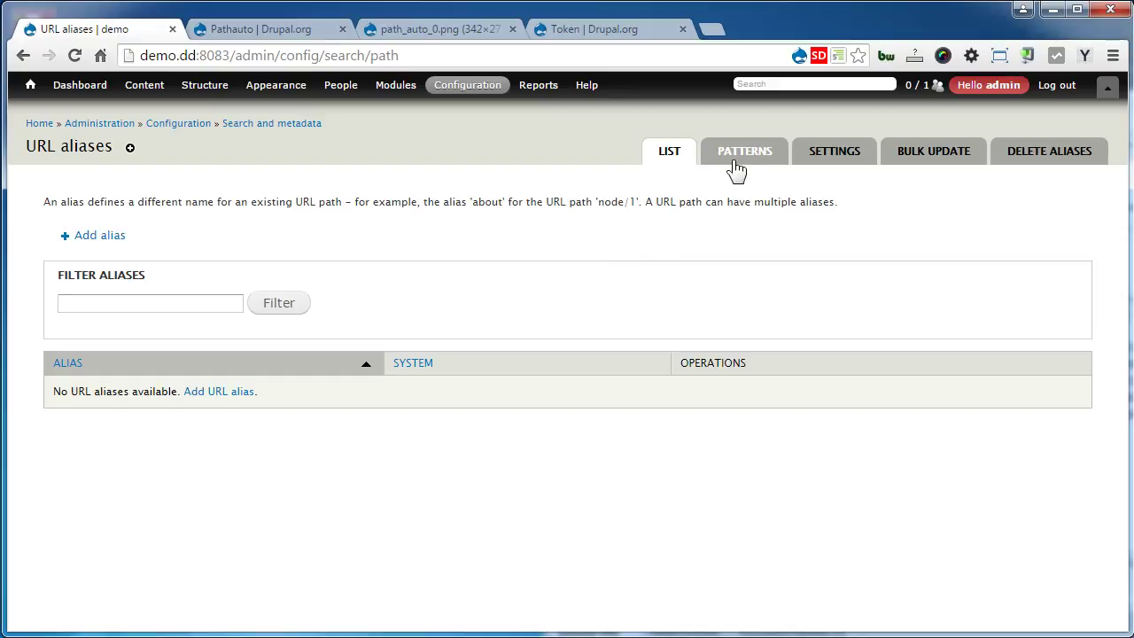
Review Pathauto's Settings, including Strings to Remove, then show the Patterns page
click(813, 151)
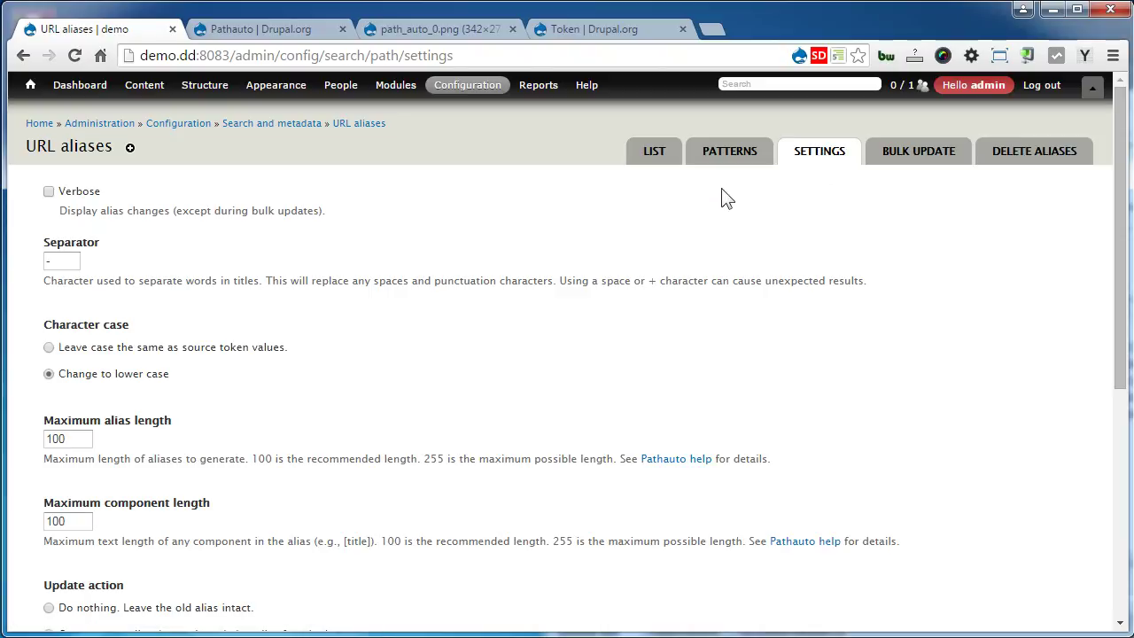
scroll(696, 221, down, 3)
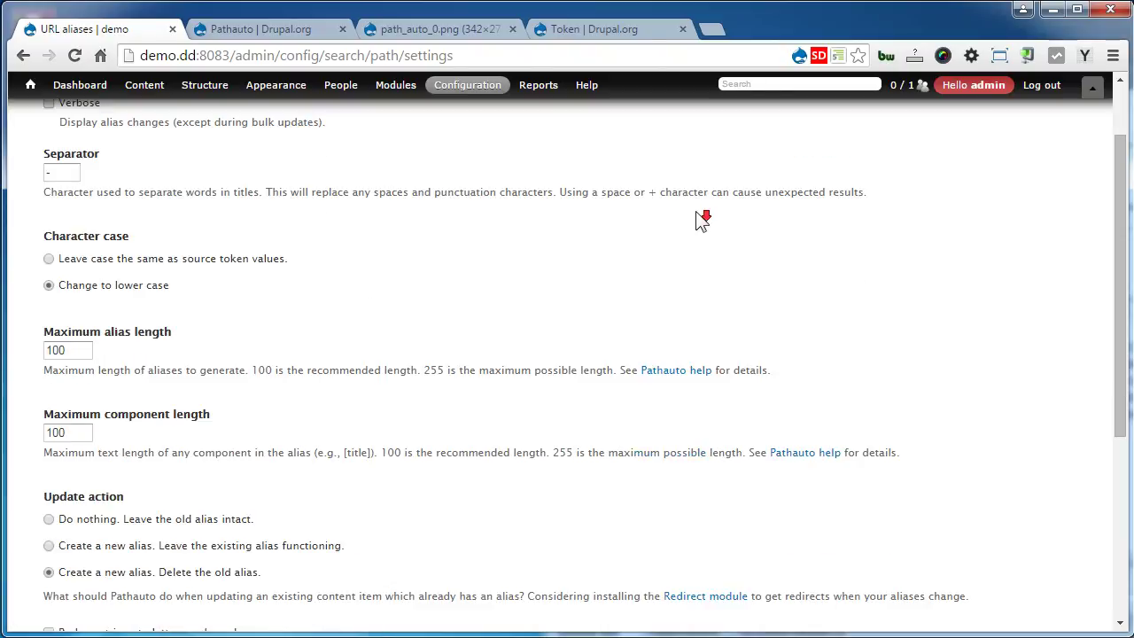
scroll(696, 222, down, 2)
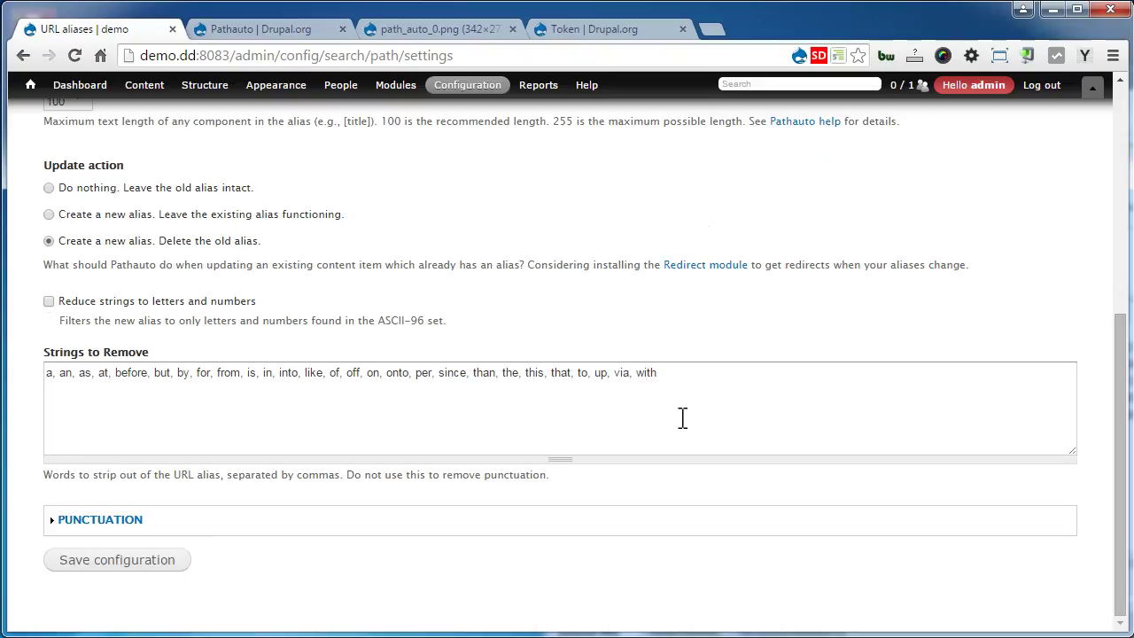
click(689, 367)
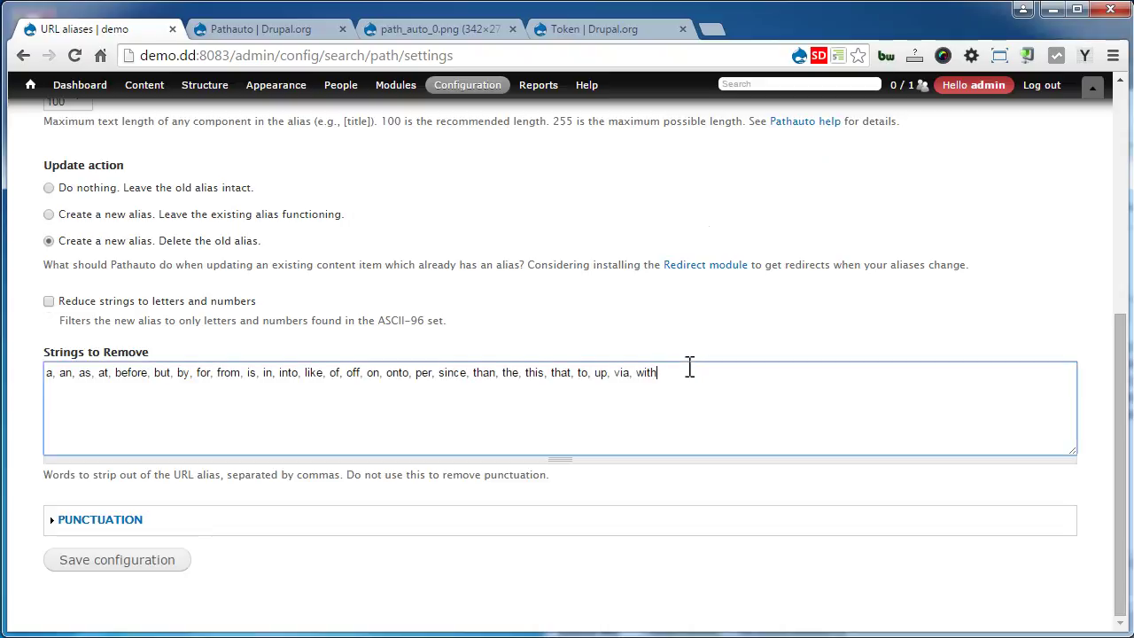
scroll(688, 368, up, 5)
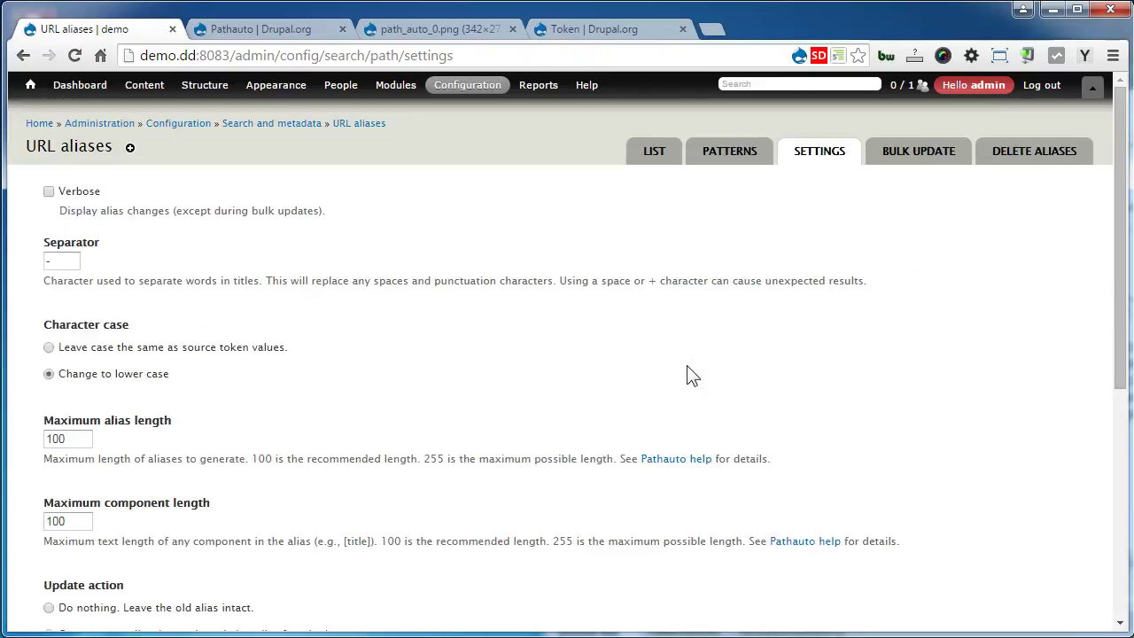
click(718, 159)
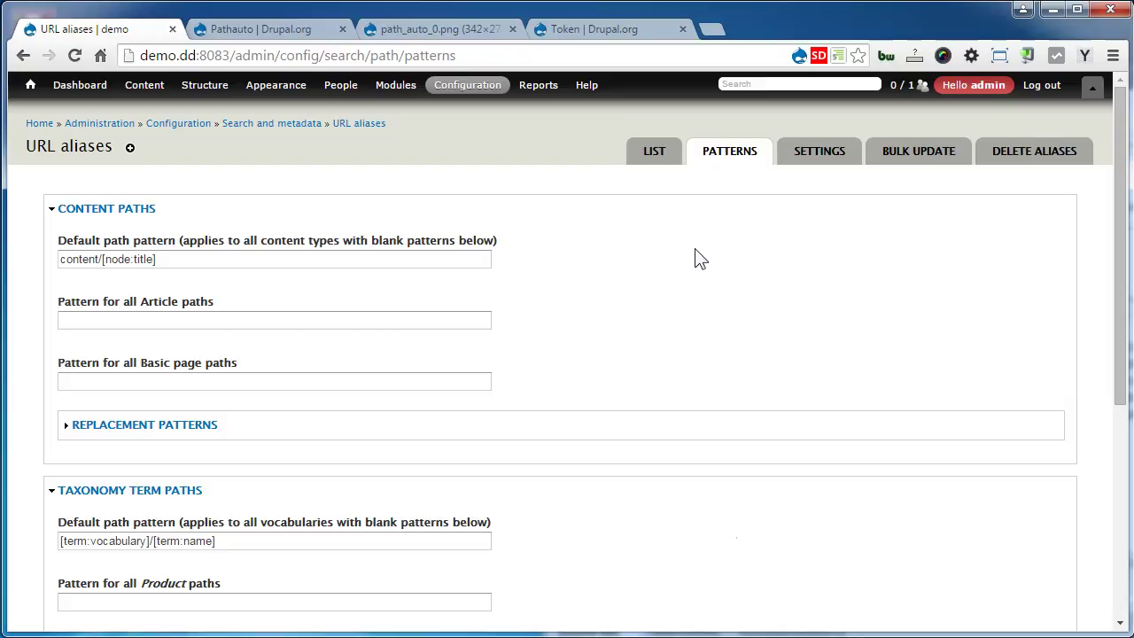
Delete 'content' from the default content path pattern, leaving /[node:title]
drag(169, 259, 9, 255)
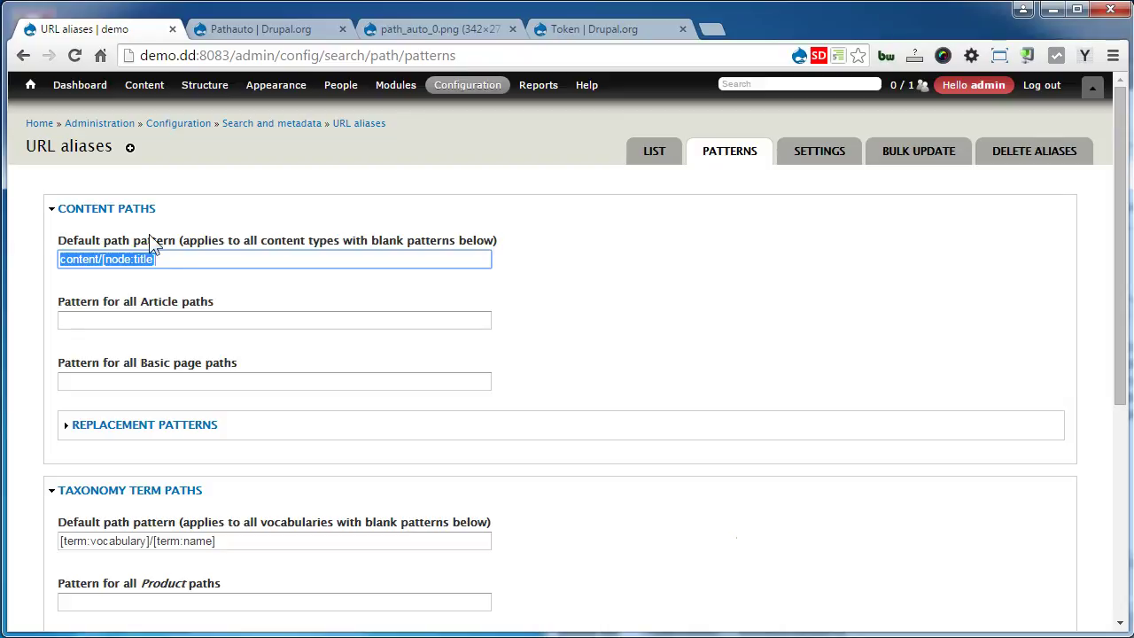
drag(189, 248, 497, 250)
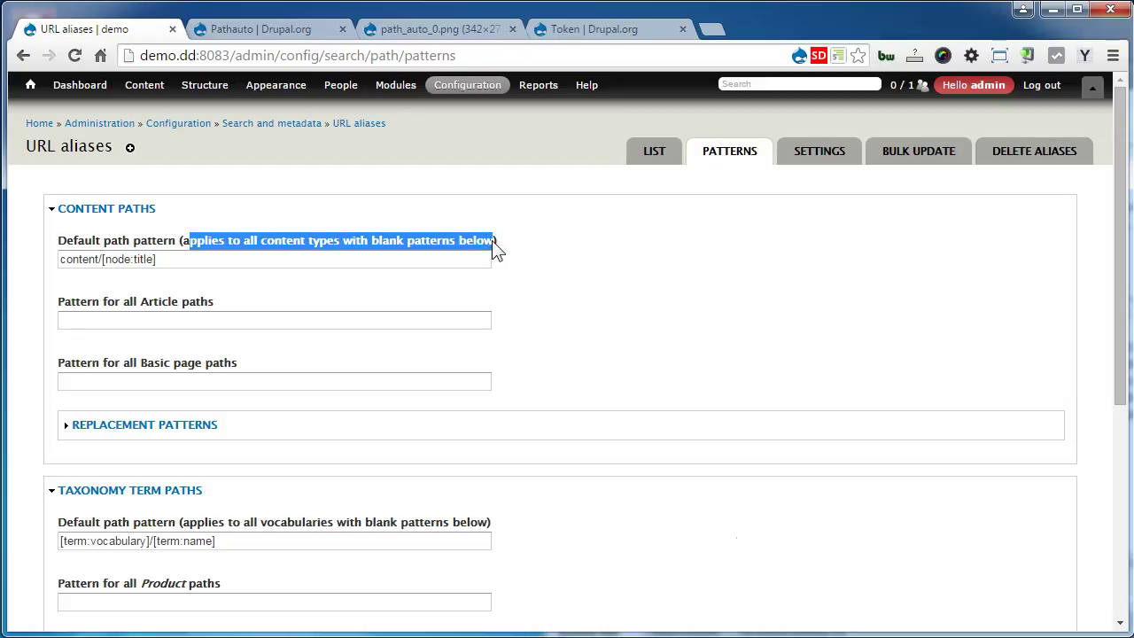
click(385, 320)
click(379, 380)
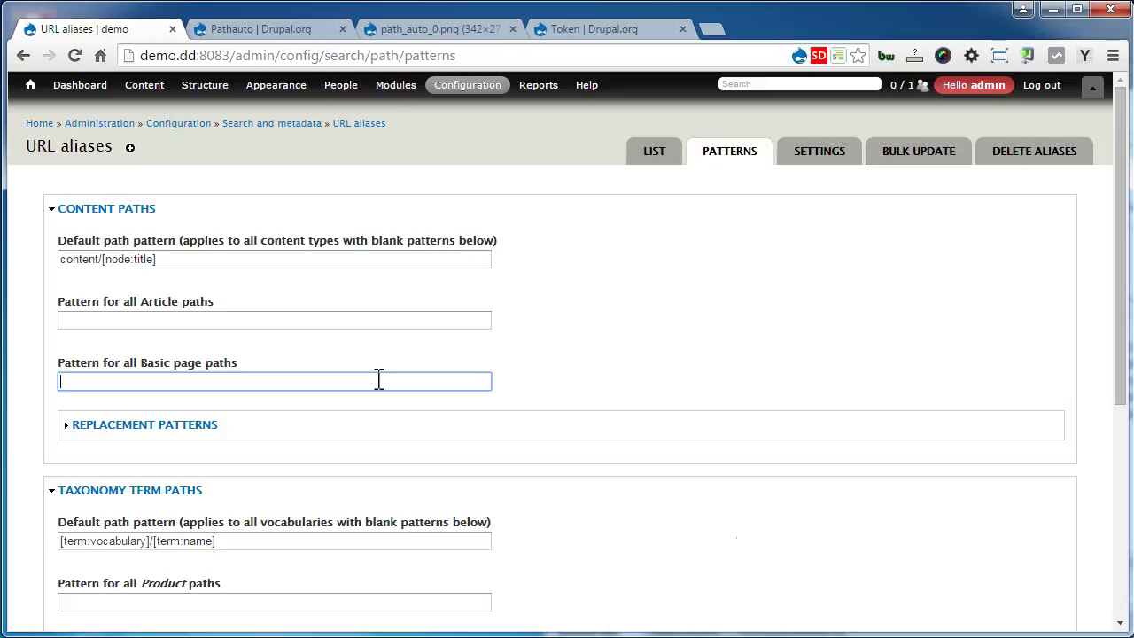
drag(182, 255, 26, 268)
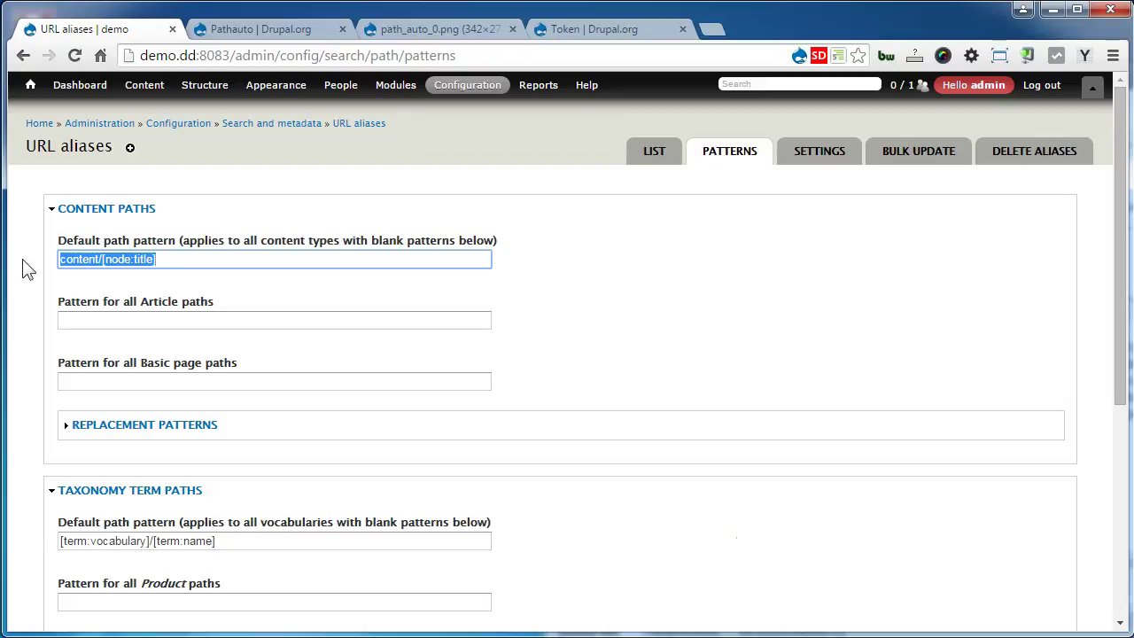
click(64, 260)
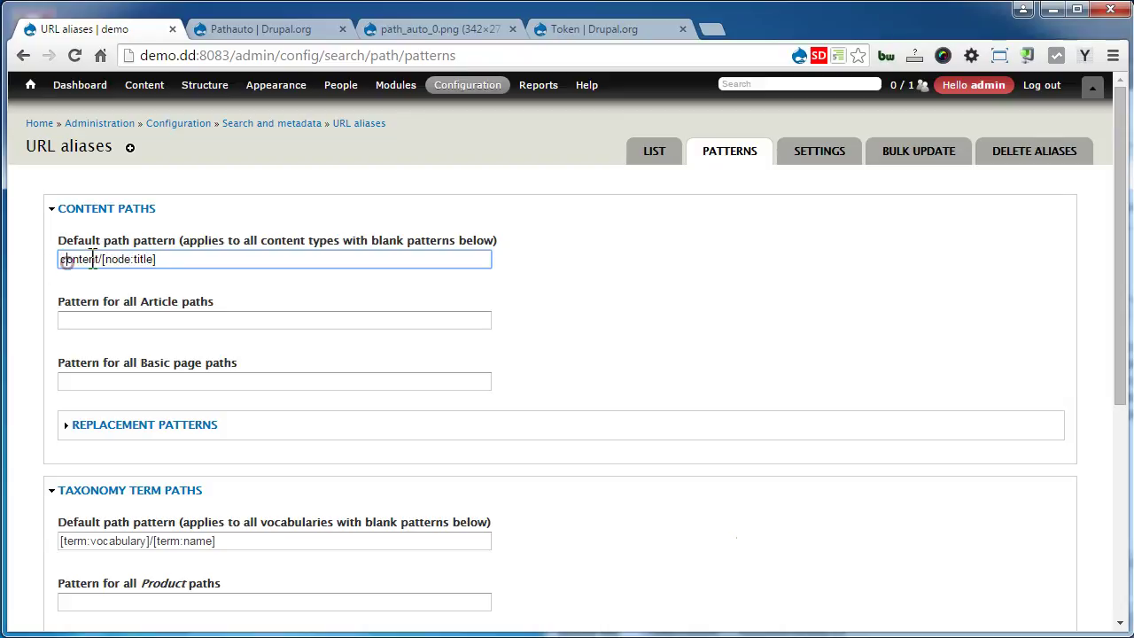
drag(100, 259, 15, 258)
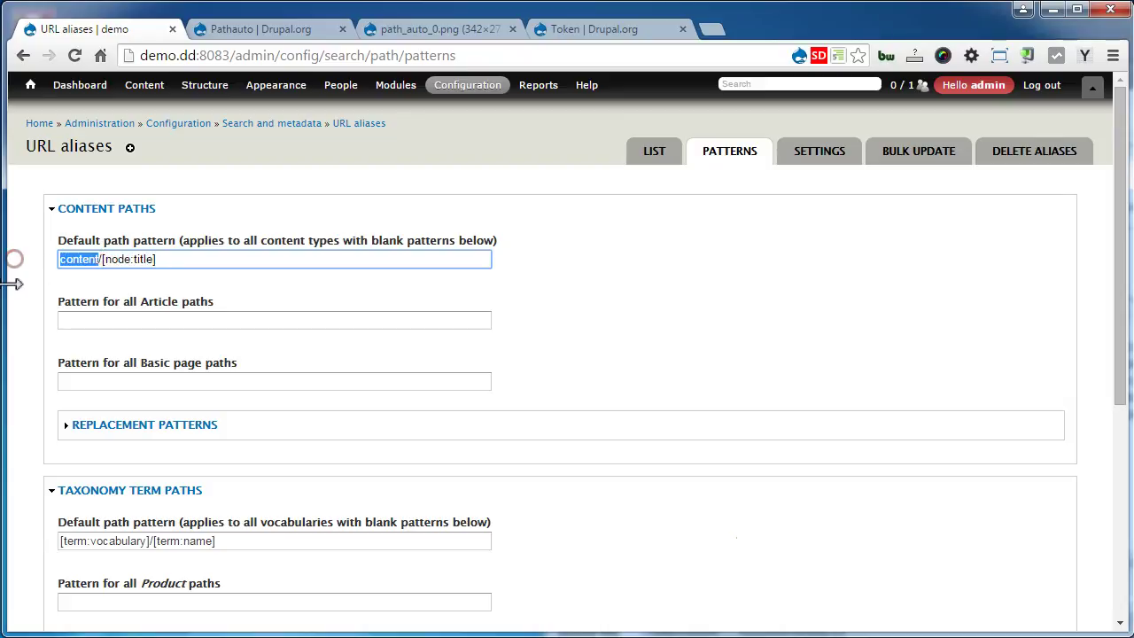
key(BackSpace)
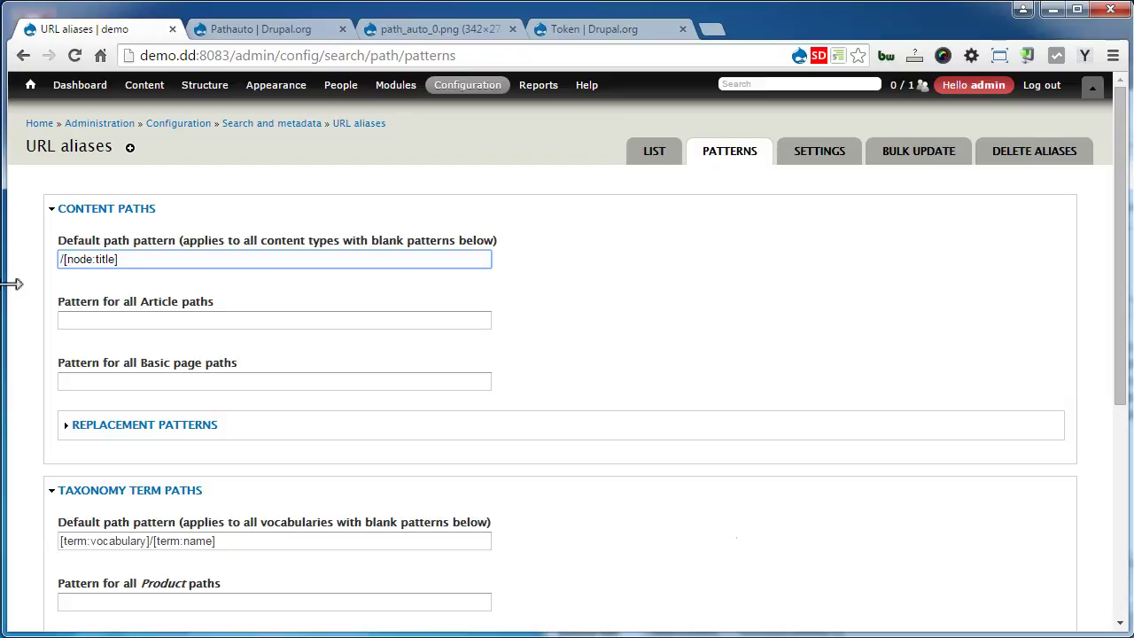
Insert the [node:content-type] token from Replacement Patterns > Nodes and save the configuration
click(78, 426)
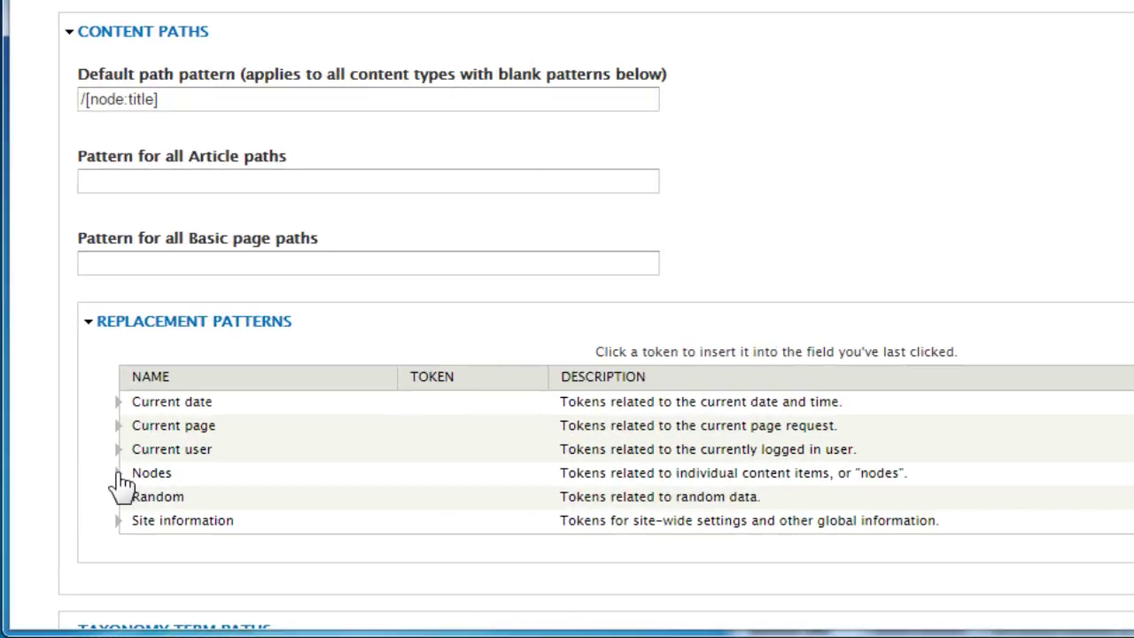
click(88, 515)
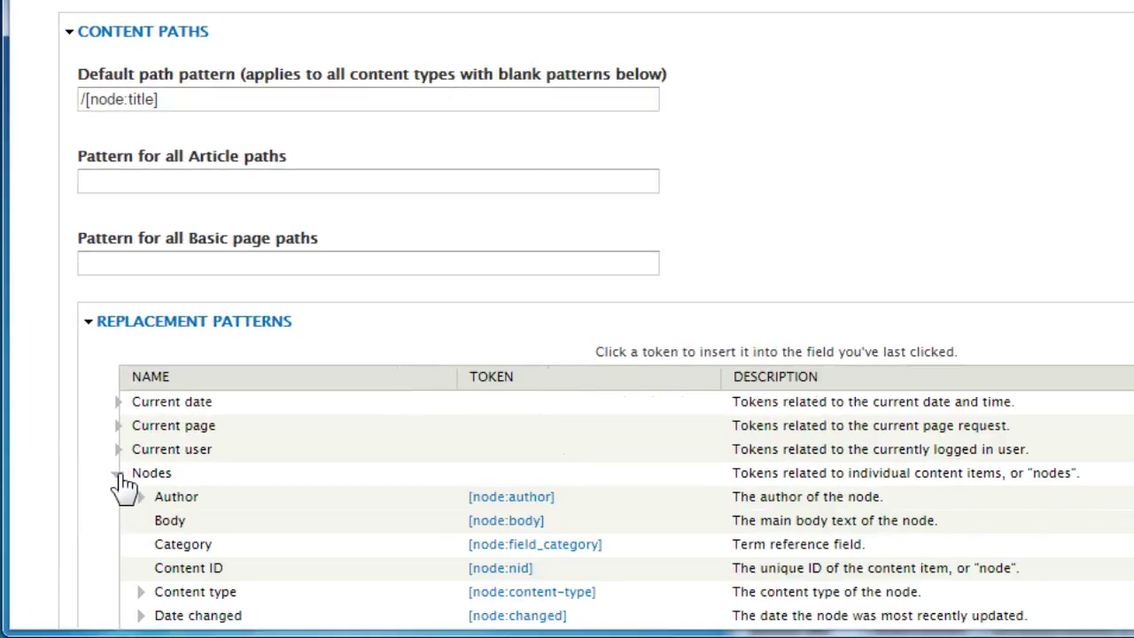
scroll(104, 501, down, 5)
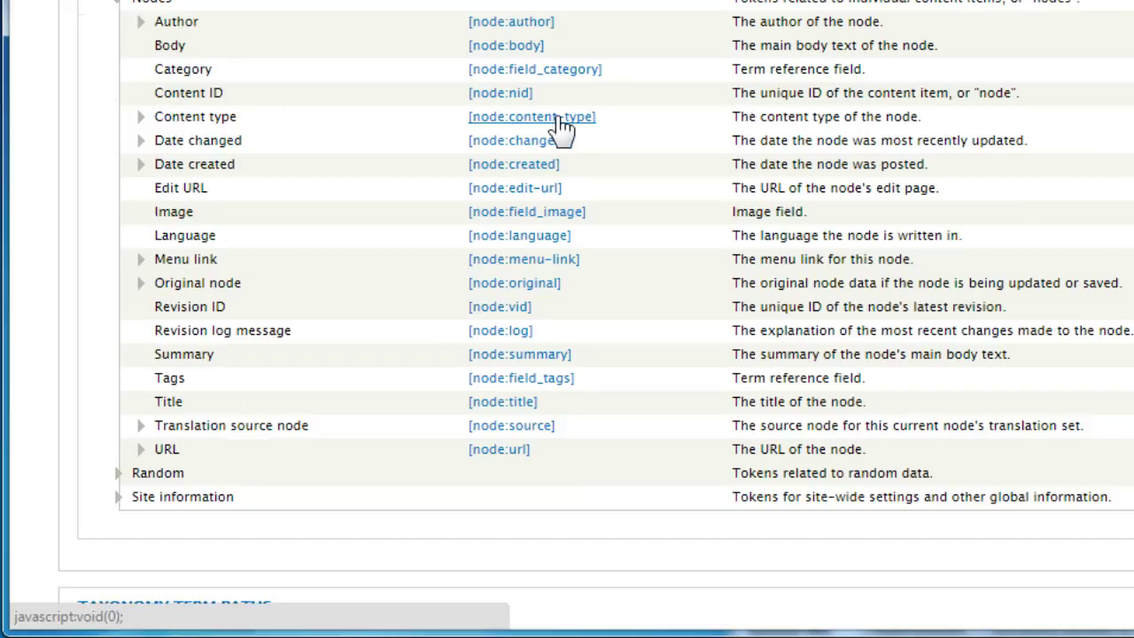
scroll(564, 127, up, 3)
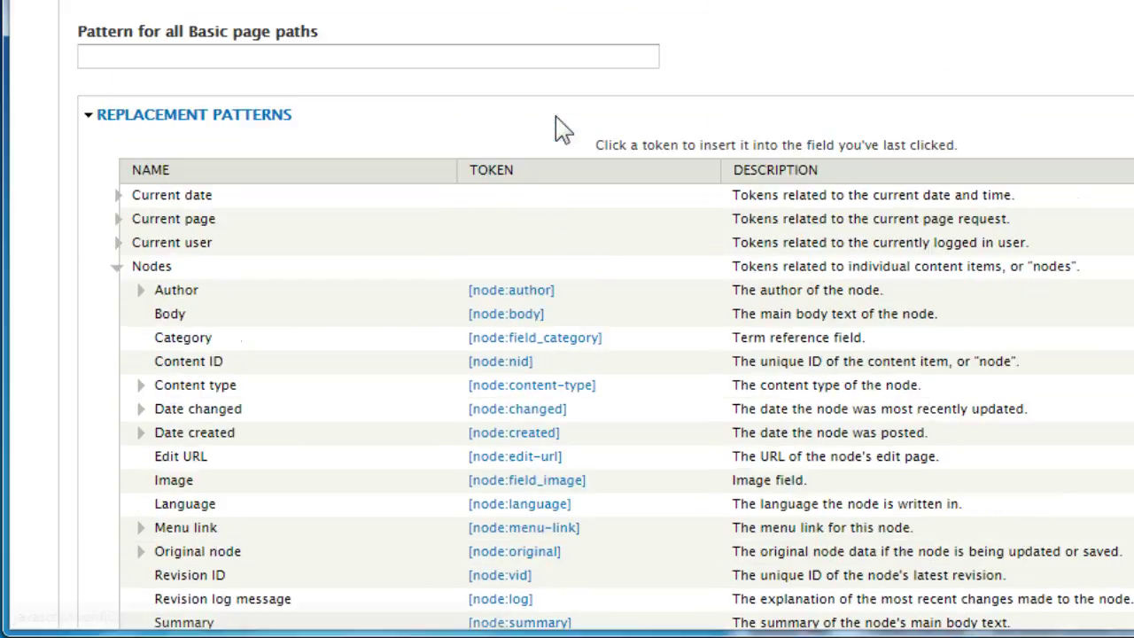
scroll(564, 126, up, 3)
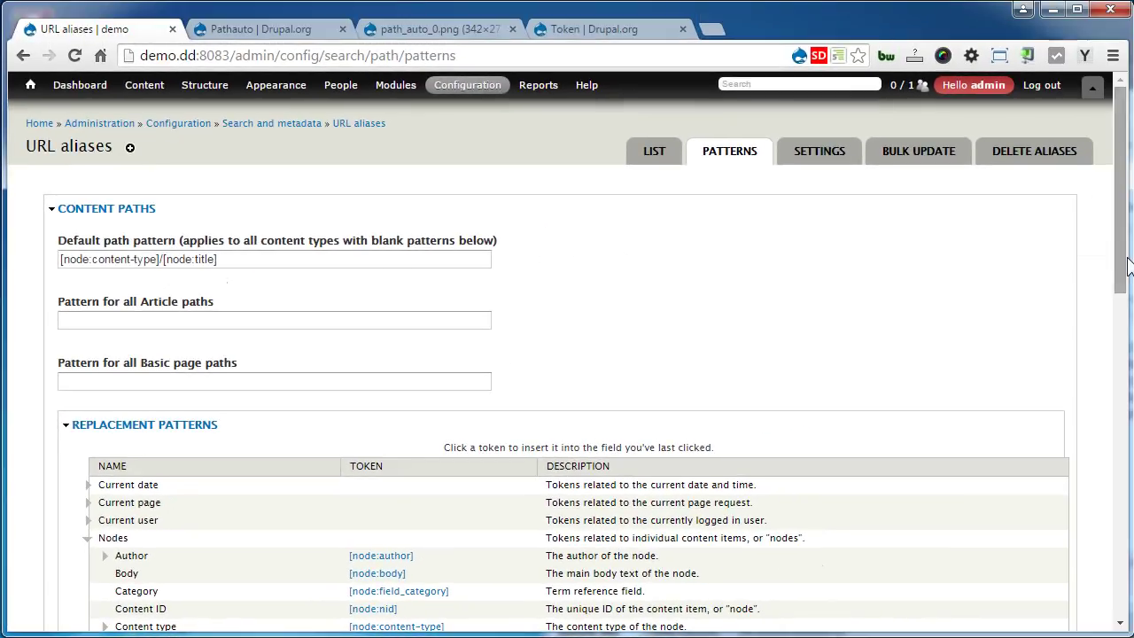
scroll(1121, 261, down, 8)
scroll(1121, 443, down, 2)
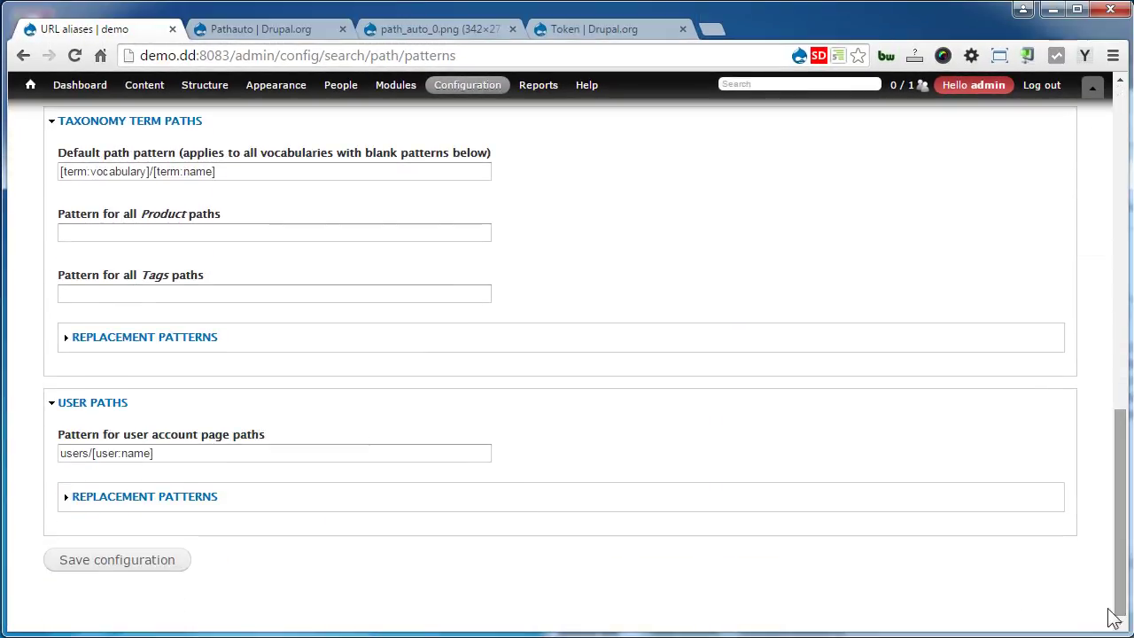
click(183, 563)
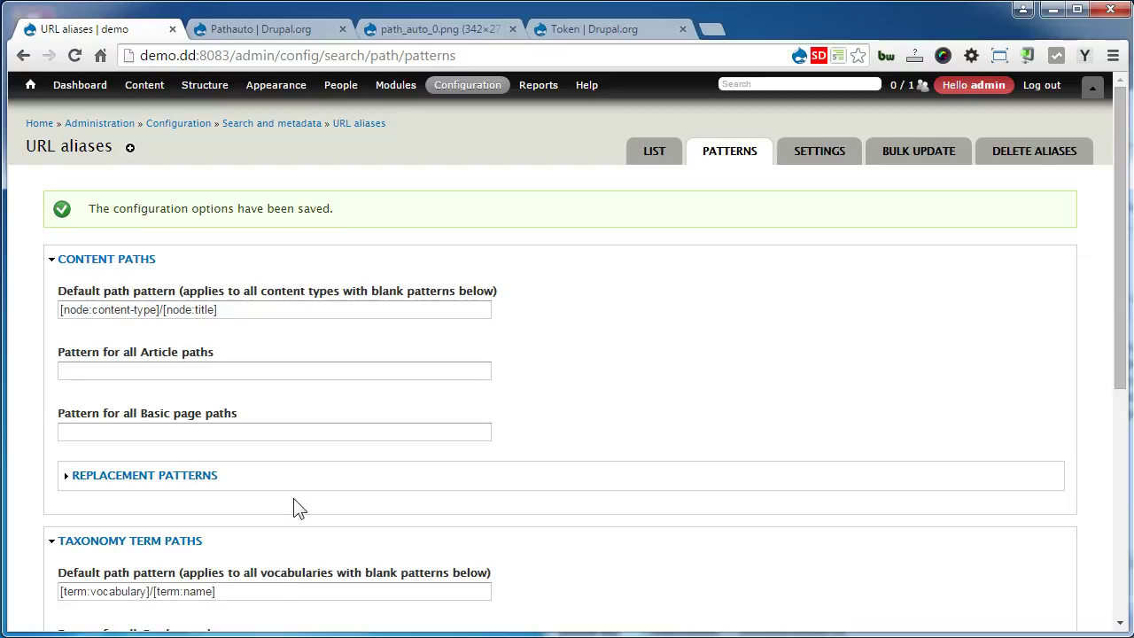
Start a new Article and fill its title with sample text 'Pellentesque commodo eros a'
mouse_move(142, 93)
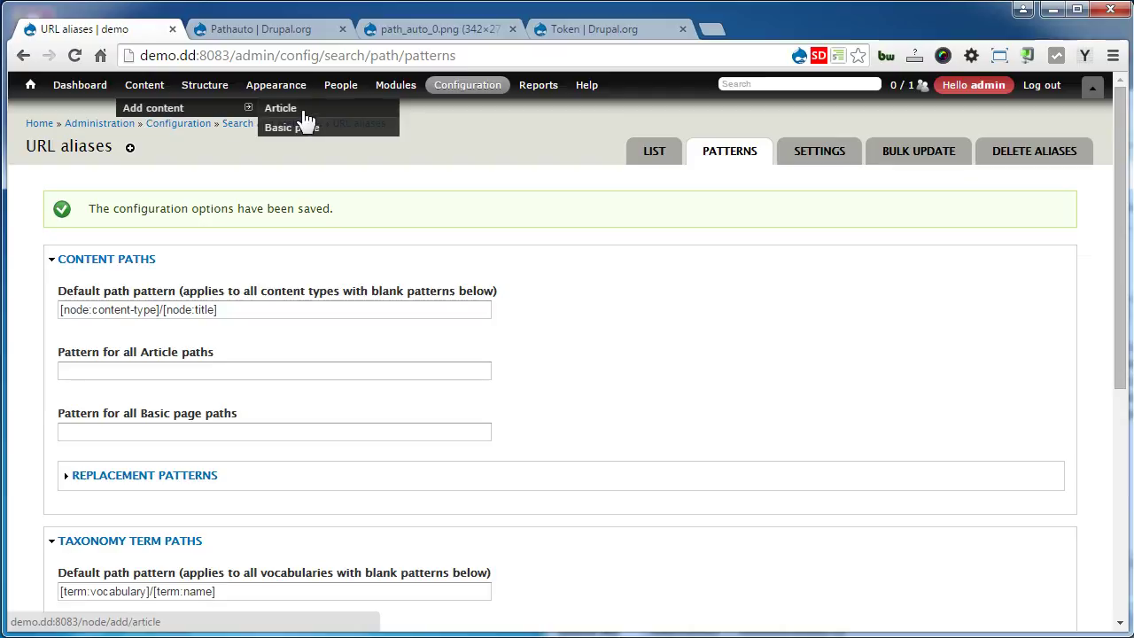
click(302, 109)
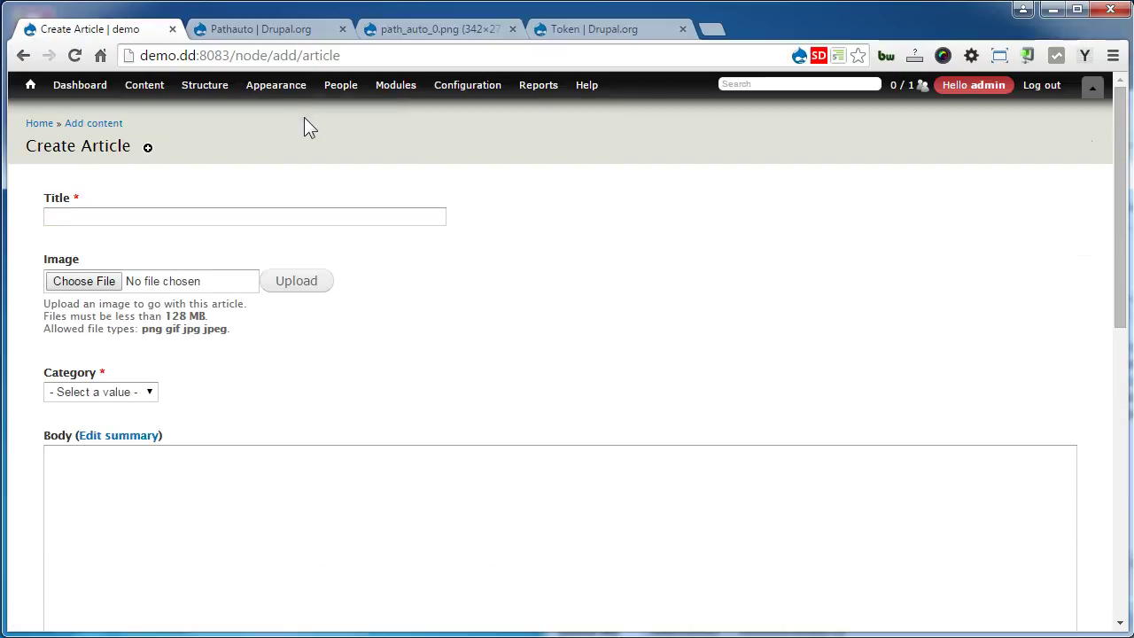
click(320, 213)
click(1087, 63)
click(1016, 106)
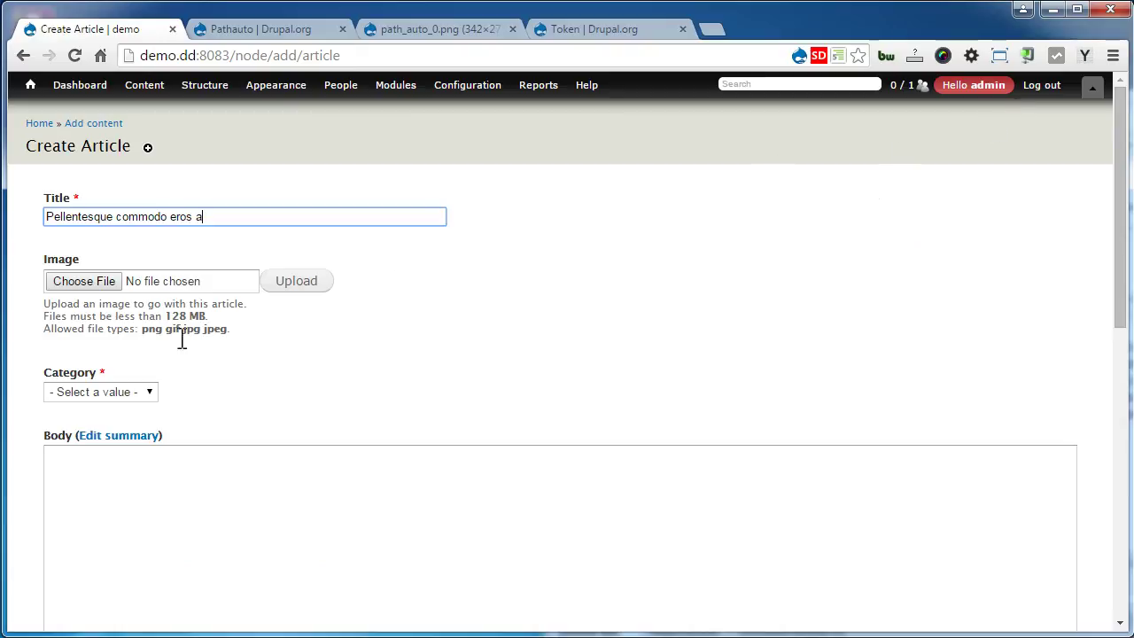
Set the category to Shoes, fill the body with sample paragraphs, and save the article
click(149, 391)
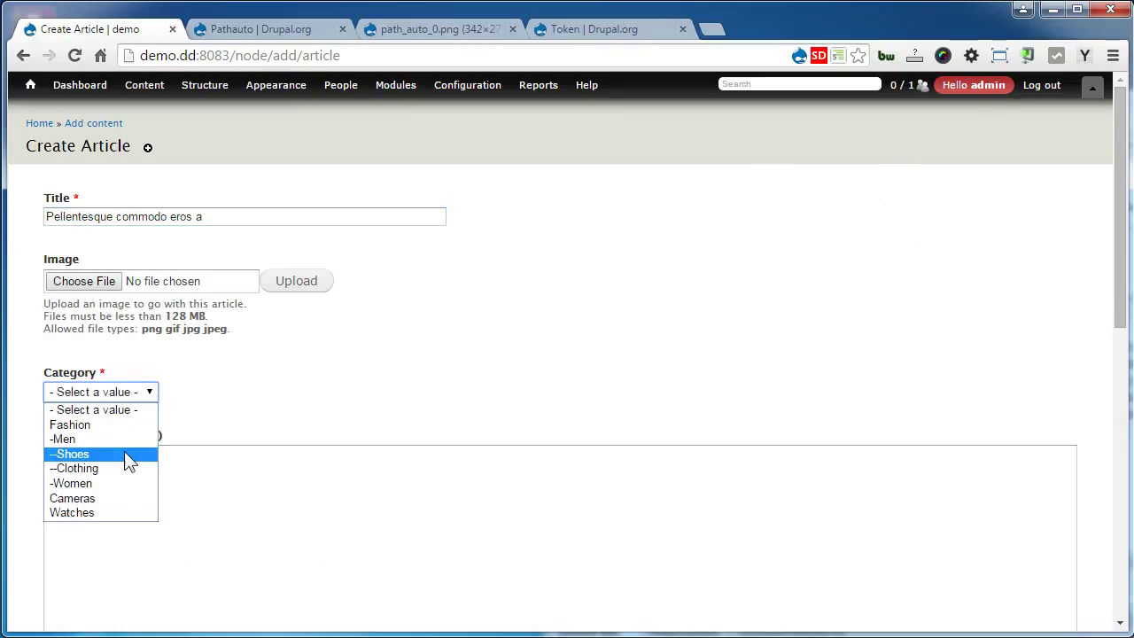
click(117, 455)
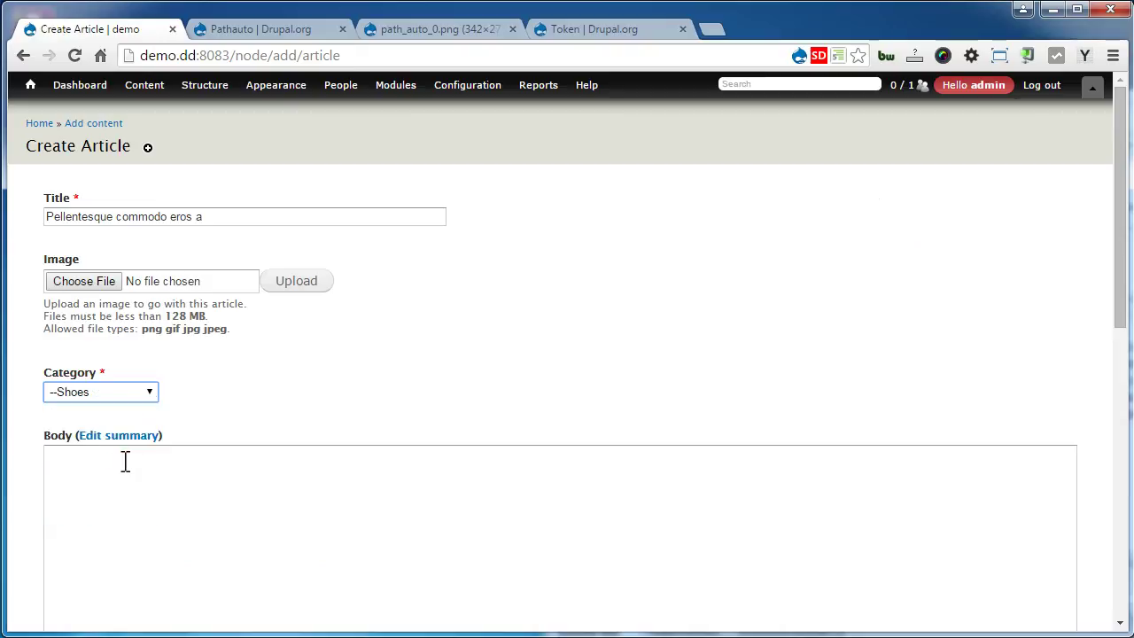
click(122, 466)
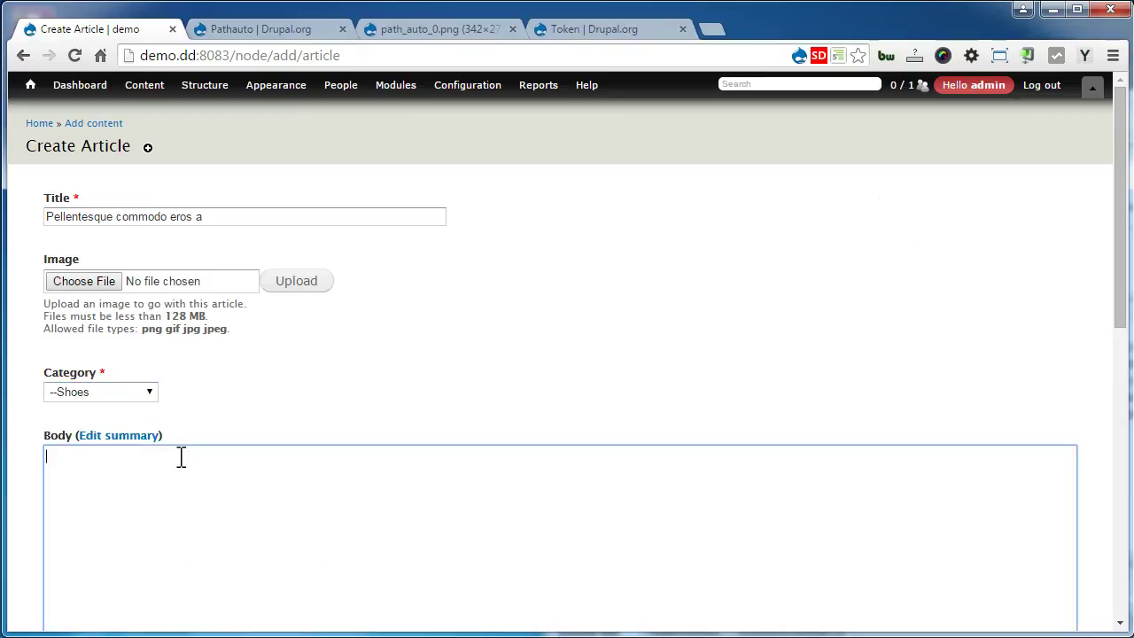
click(1085, 56)
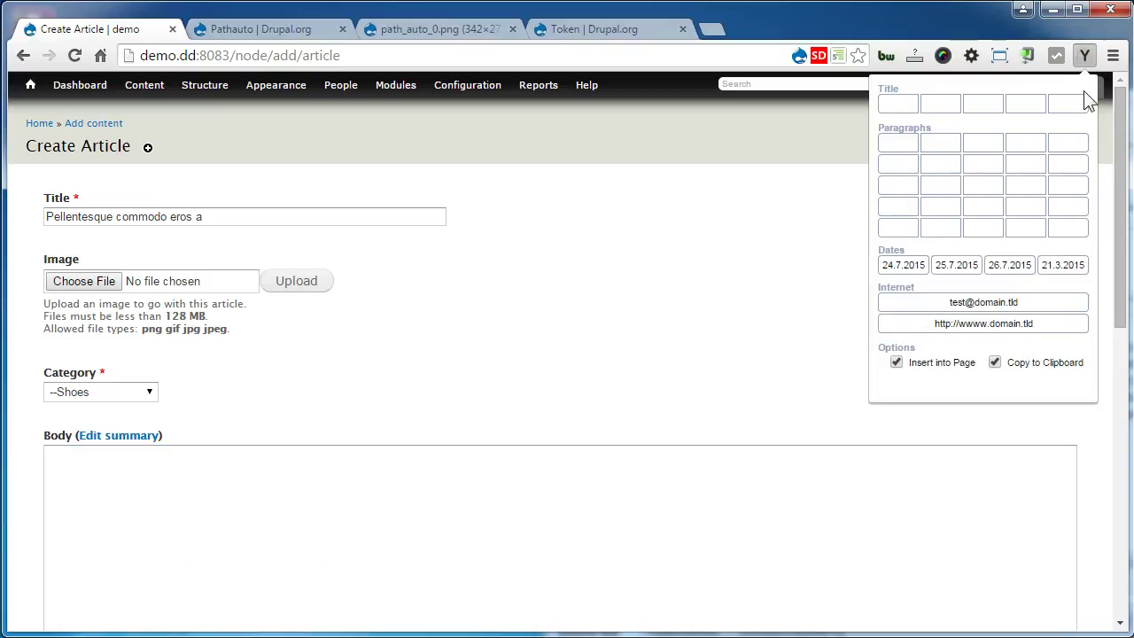
click(1072, 227)
scroll(1048, 239, down, 10)
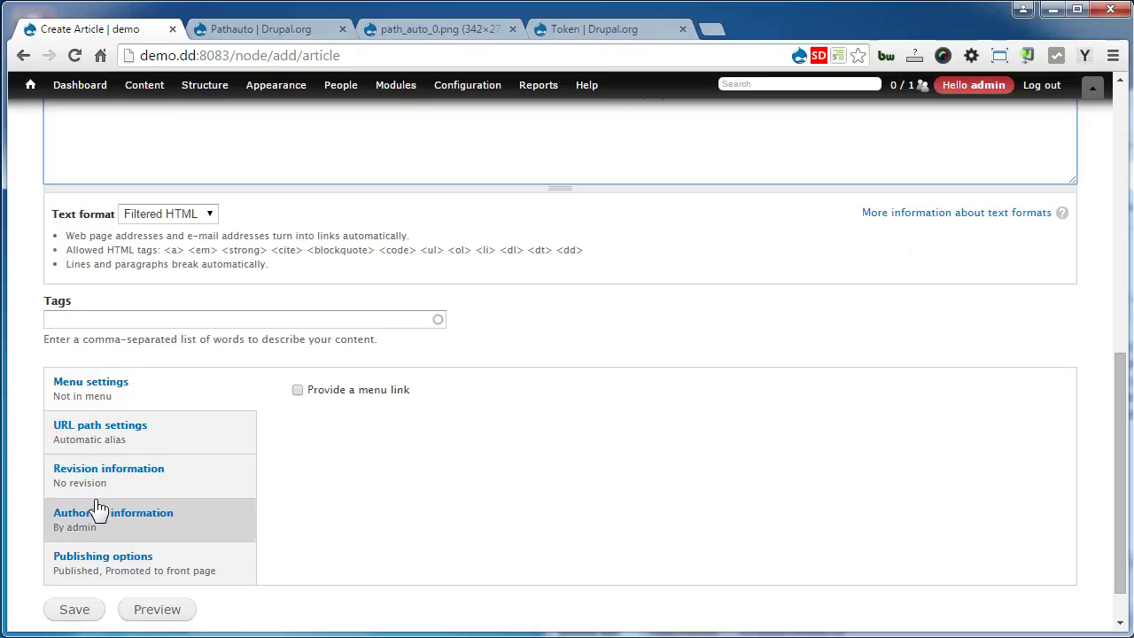
click(70, 613)
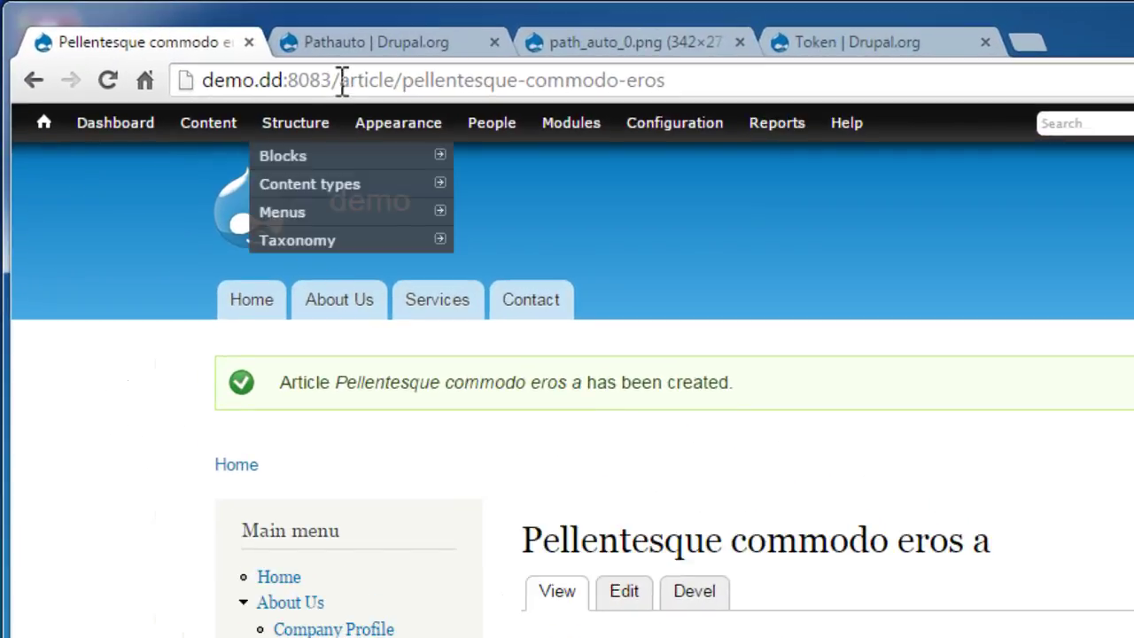
Check the new article's alias article/pellentesque-commodo-eros in the address bar
drag(294, 71, 707, 80)
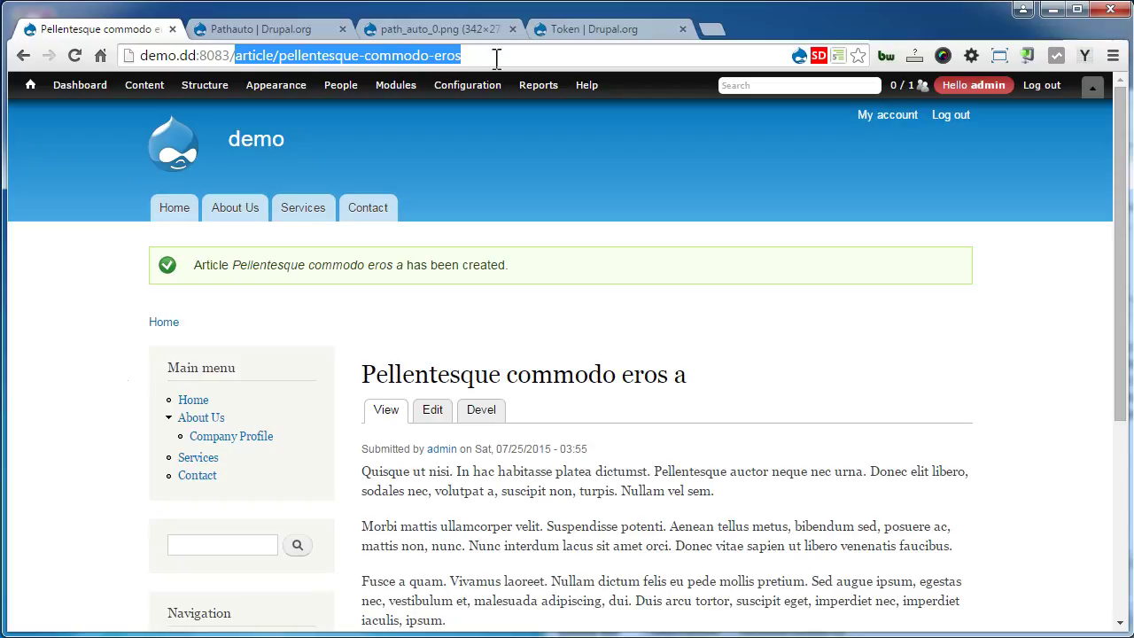
click(610, 318)
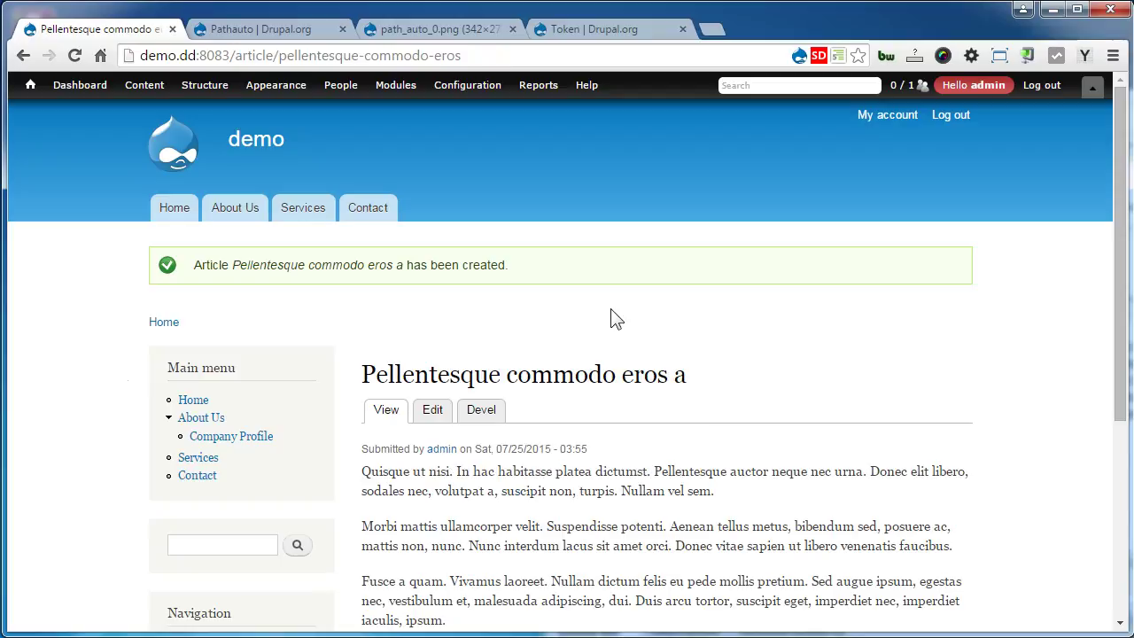
Jump to the URL alias Patterns page via Coffee search 'pattern' and focus the Basic page paths field
key(alt+d)
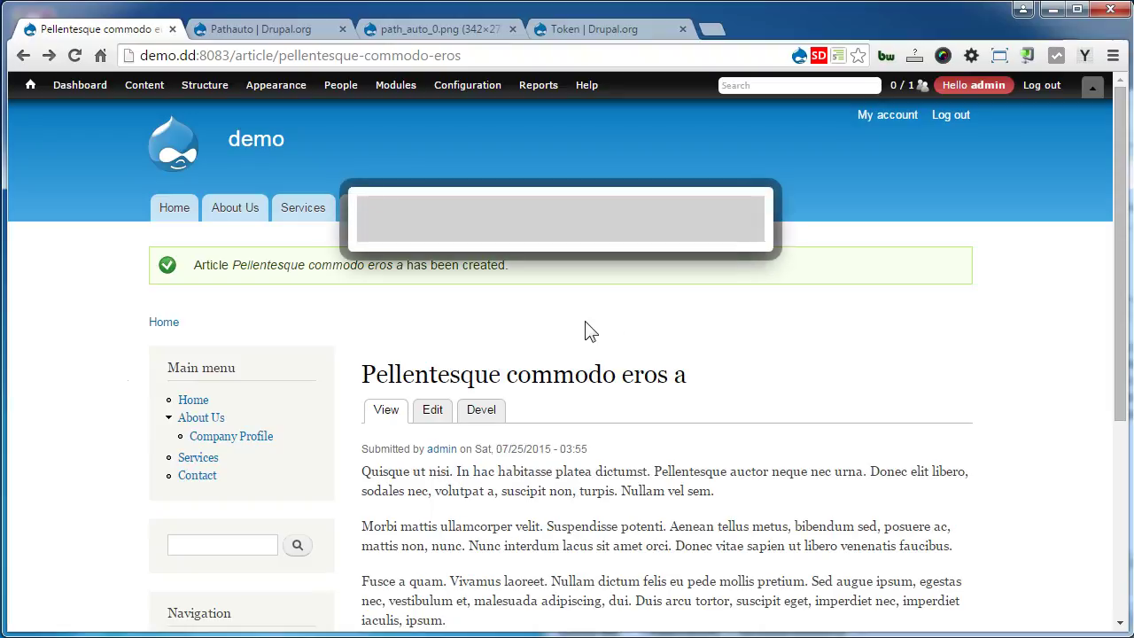
text(pattern)
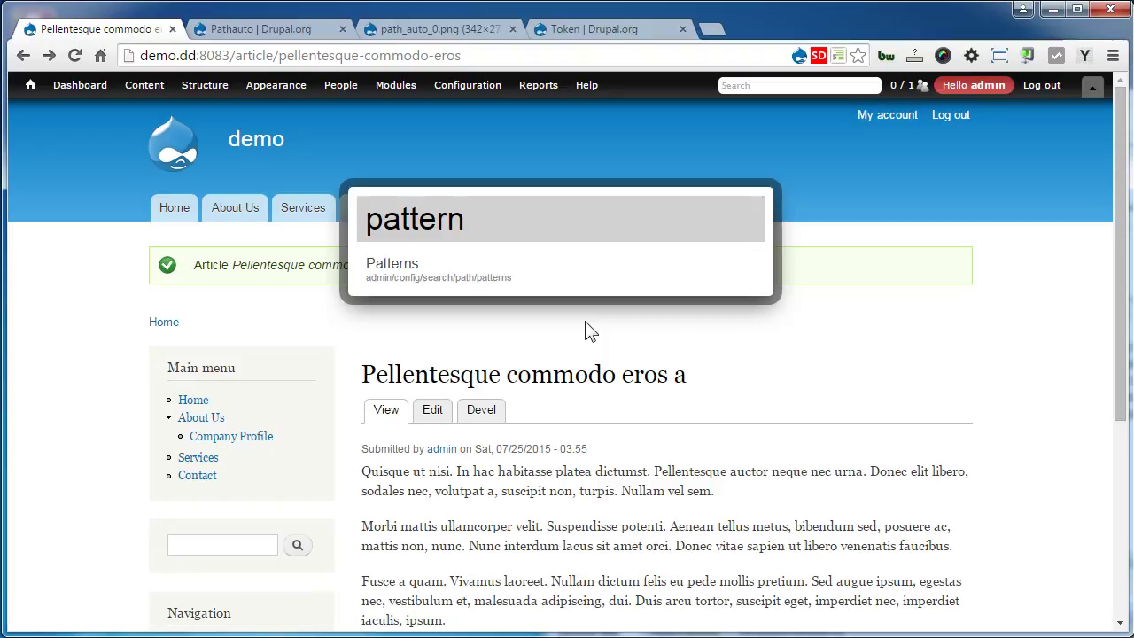
key(Return)
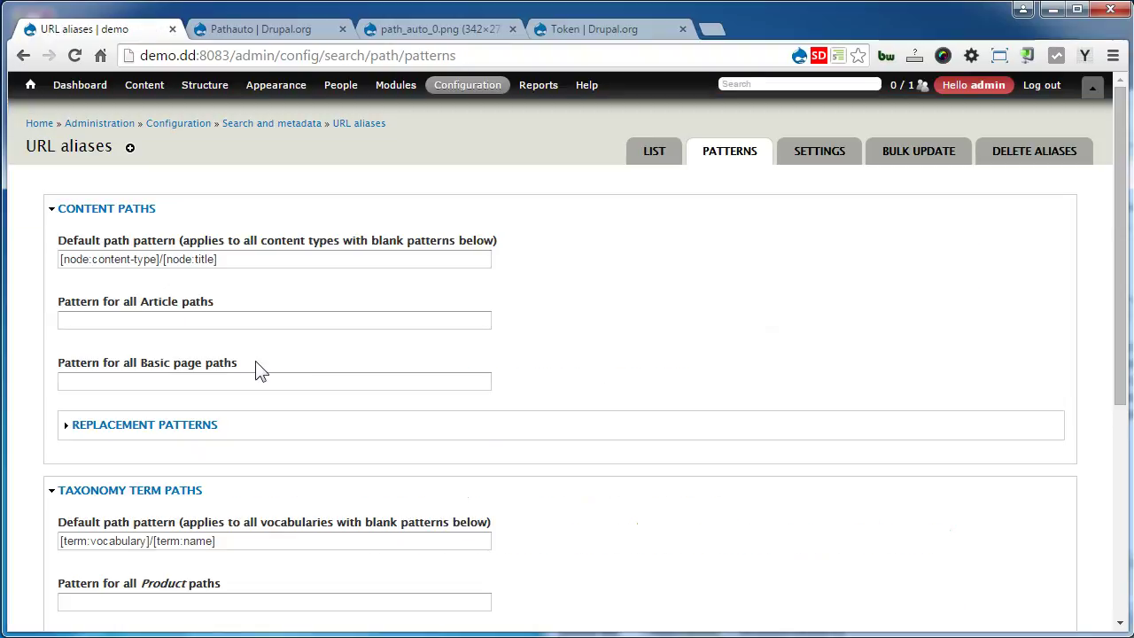
drag(259, 367, 59, 367)
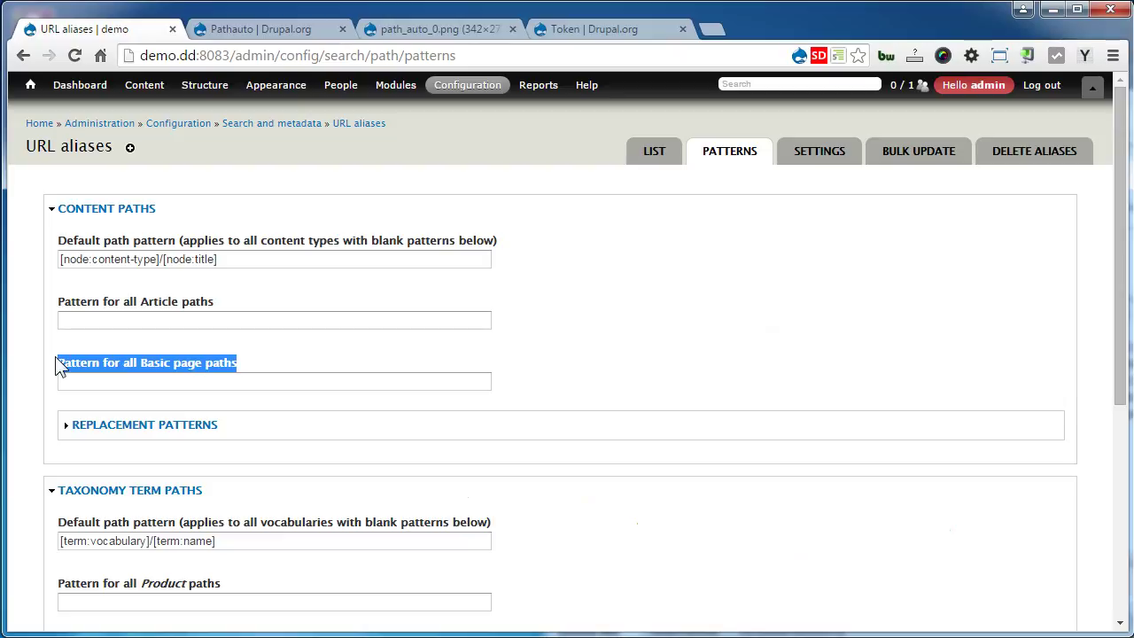
click(78, 382)
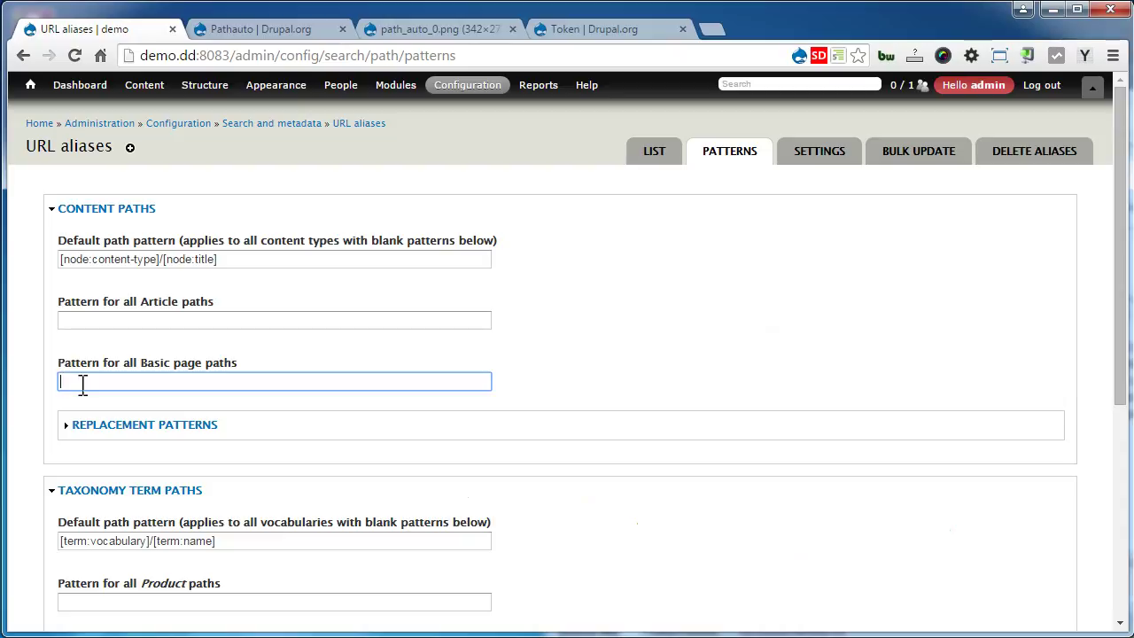
Expand Replacement patterns > Nodes > Menu link > Parents and pick the [node:menu-link:parents:join-path] token
click(88, 424)
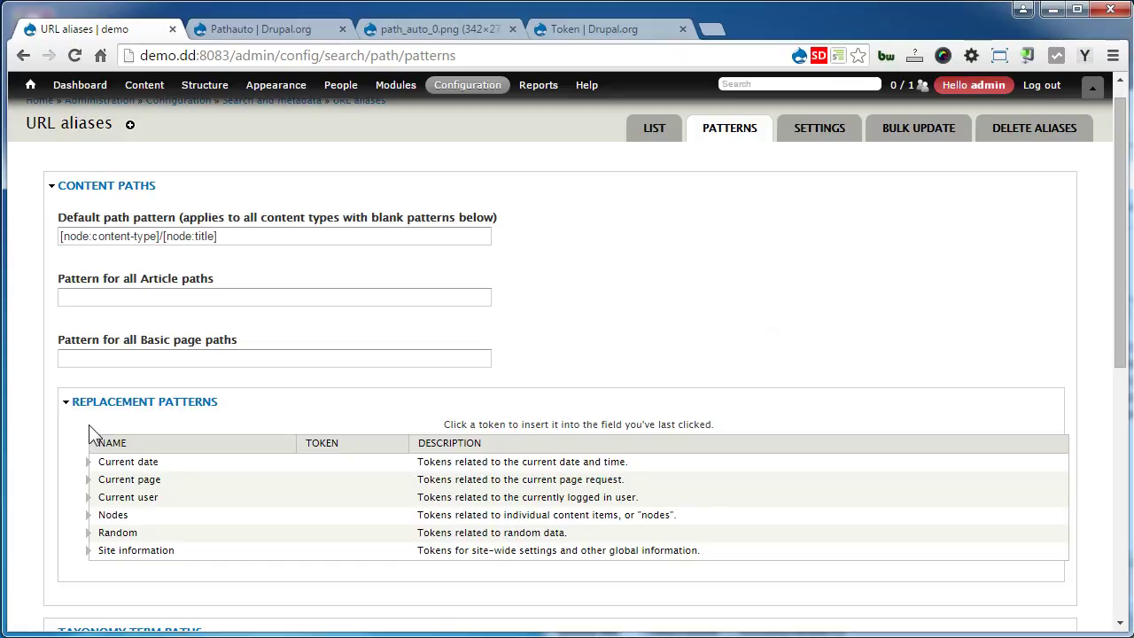
click(88, 515)
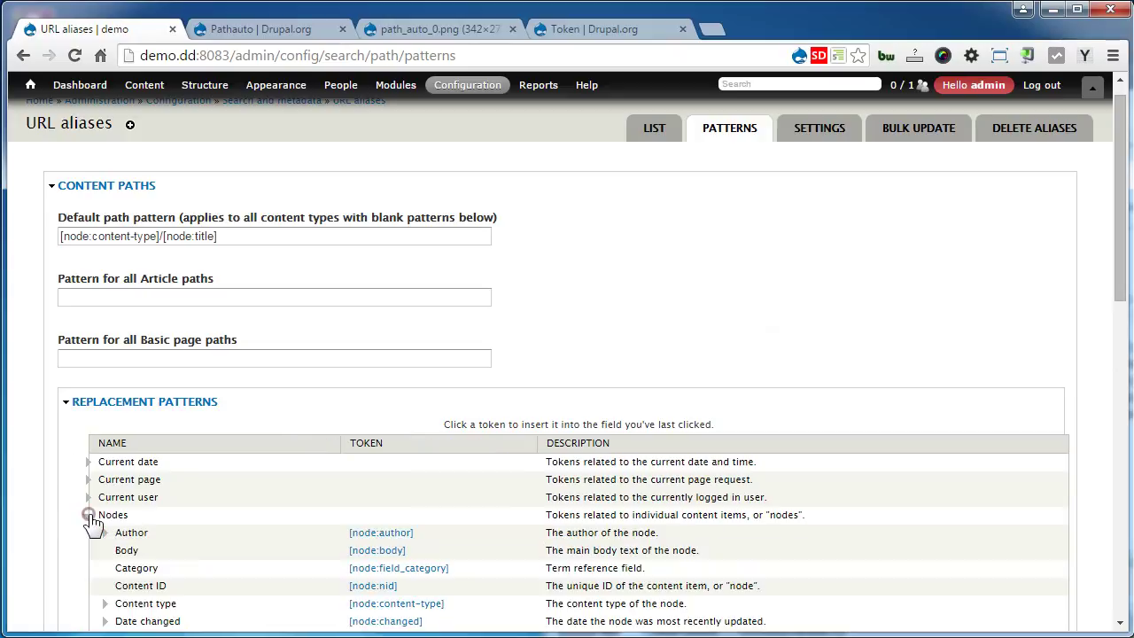
scroll(93, 523, down, 2)
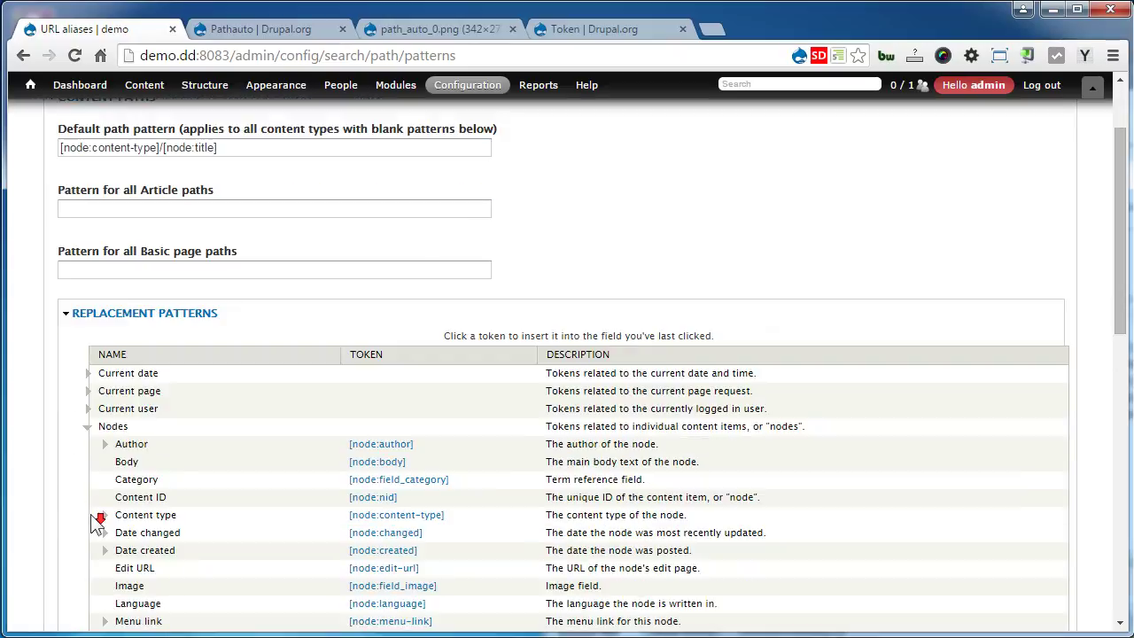
click(104, 533)
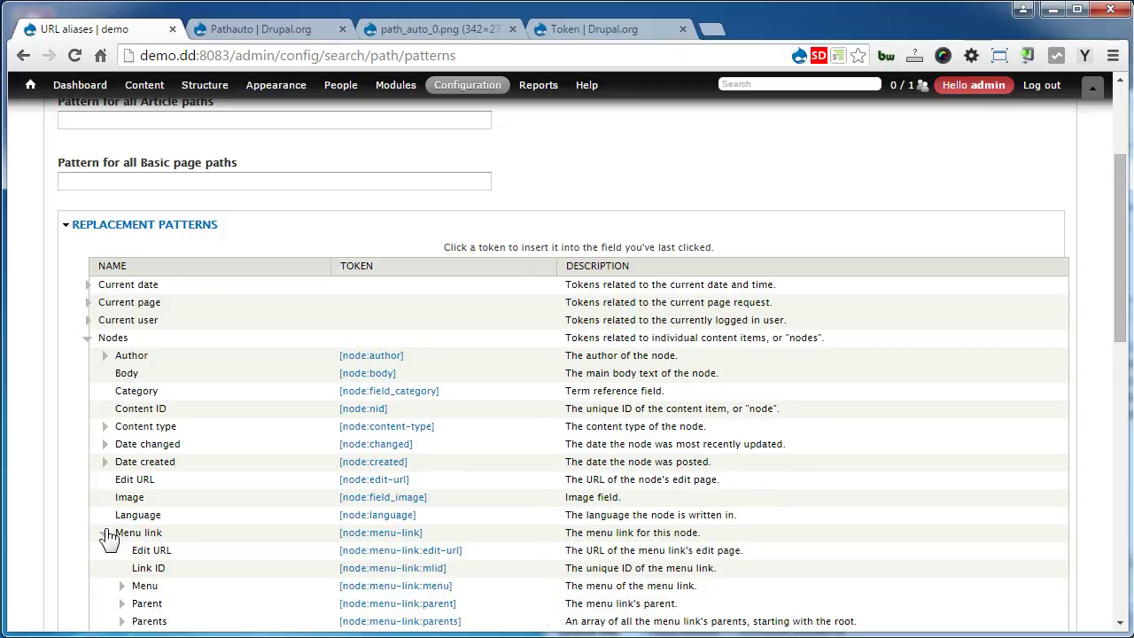
scroll(105, 537, down, 2)
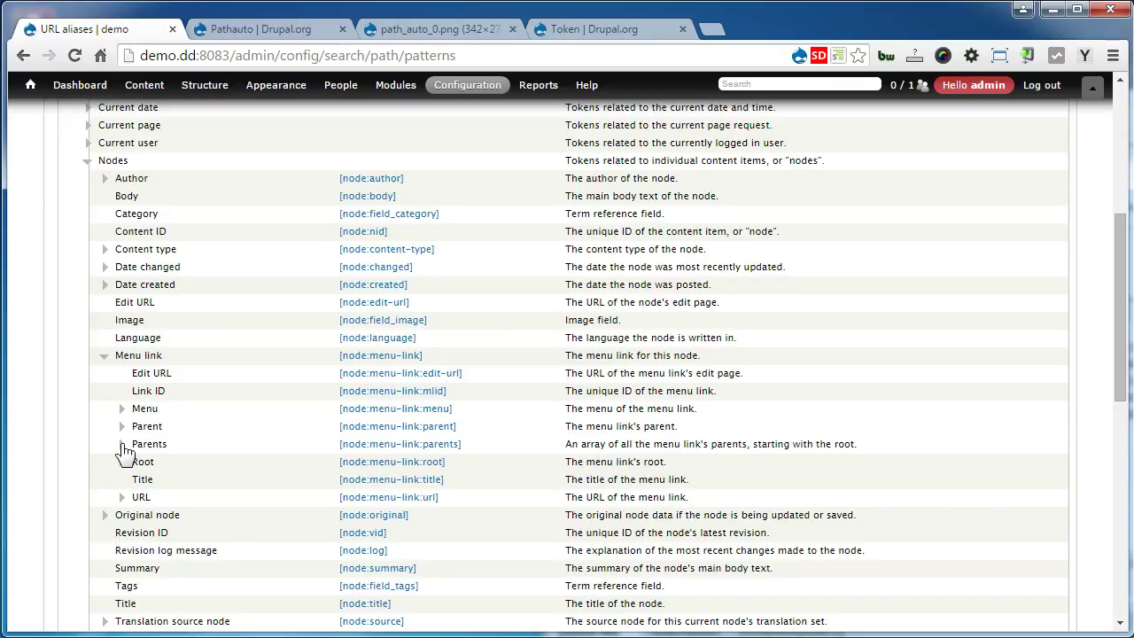
click(123, 447)
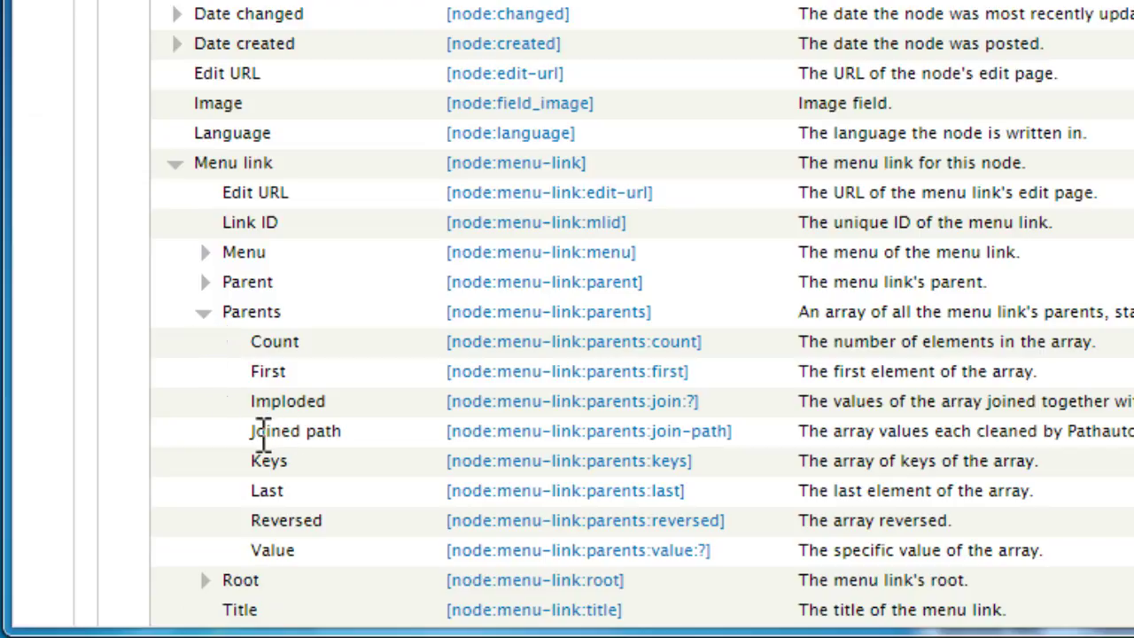
drag(257, 431, 356, 432)
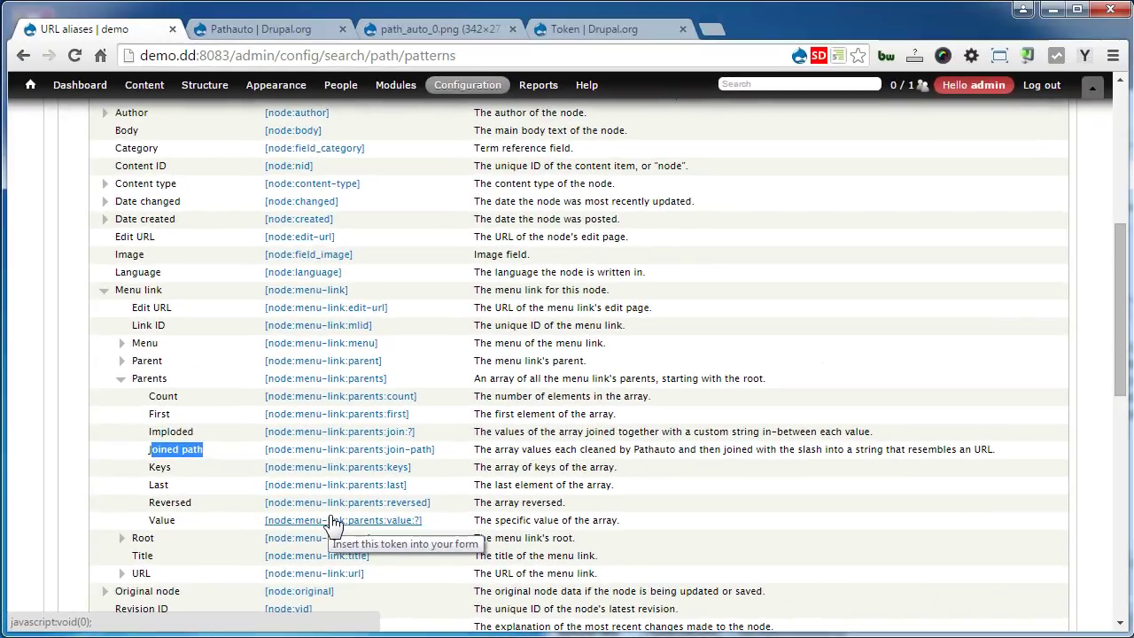
scroll(335, 523, up, 5)
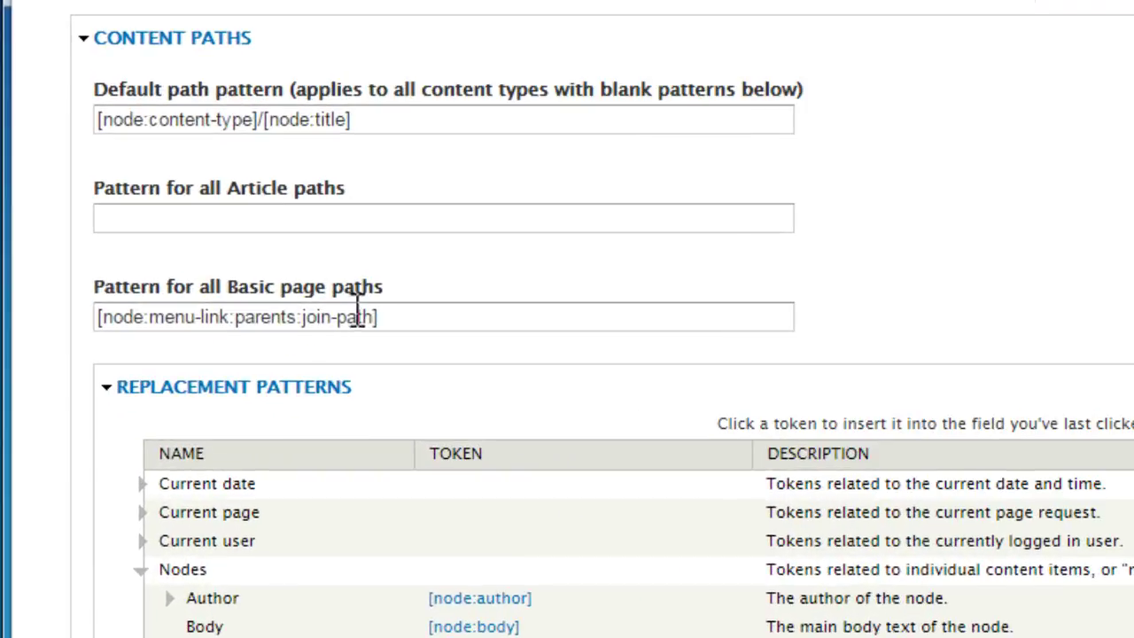
Complete the Basic page pattern as [node:menu-link:parents:join-path]/[node:title] and save the configuration
click(410, 317)
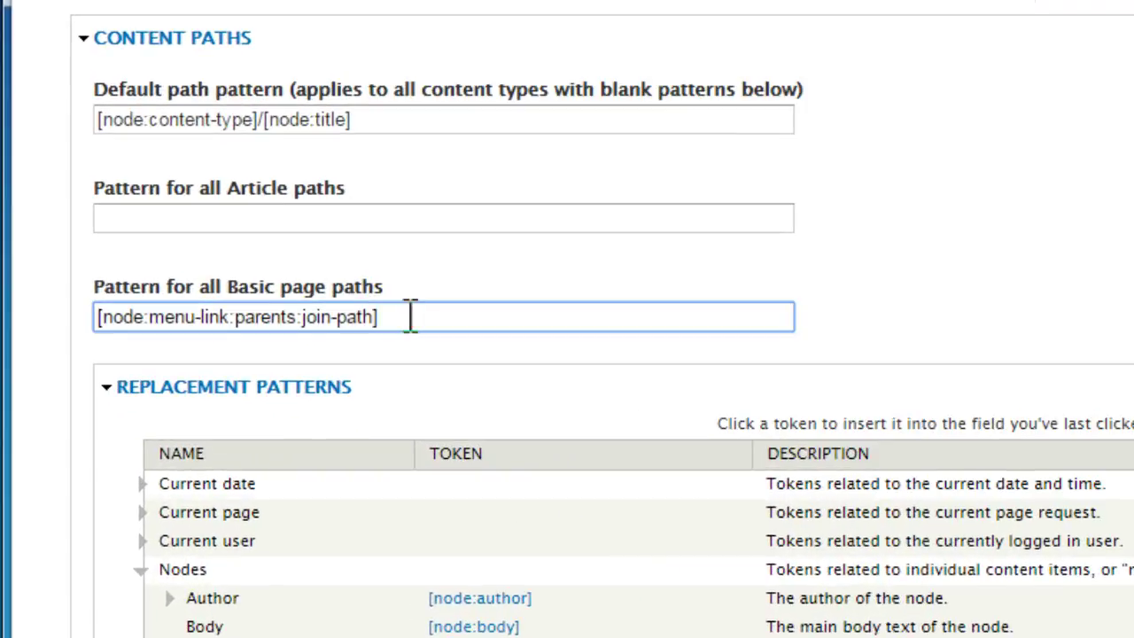
text(/[node:title)
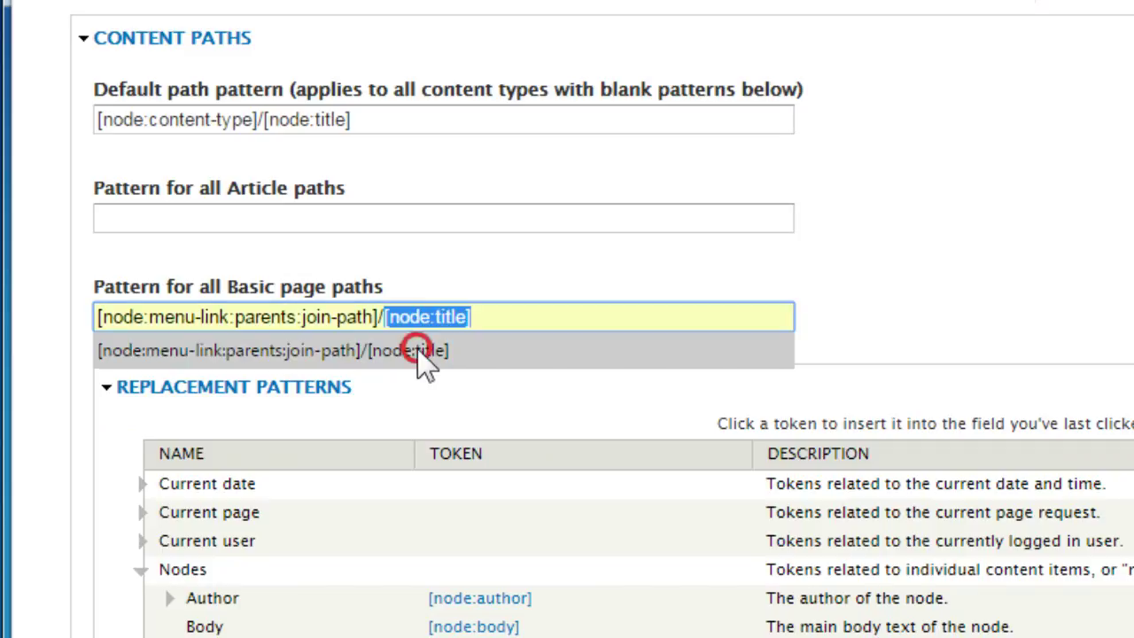
click(417, 350)
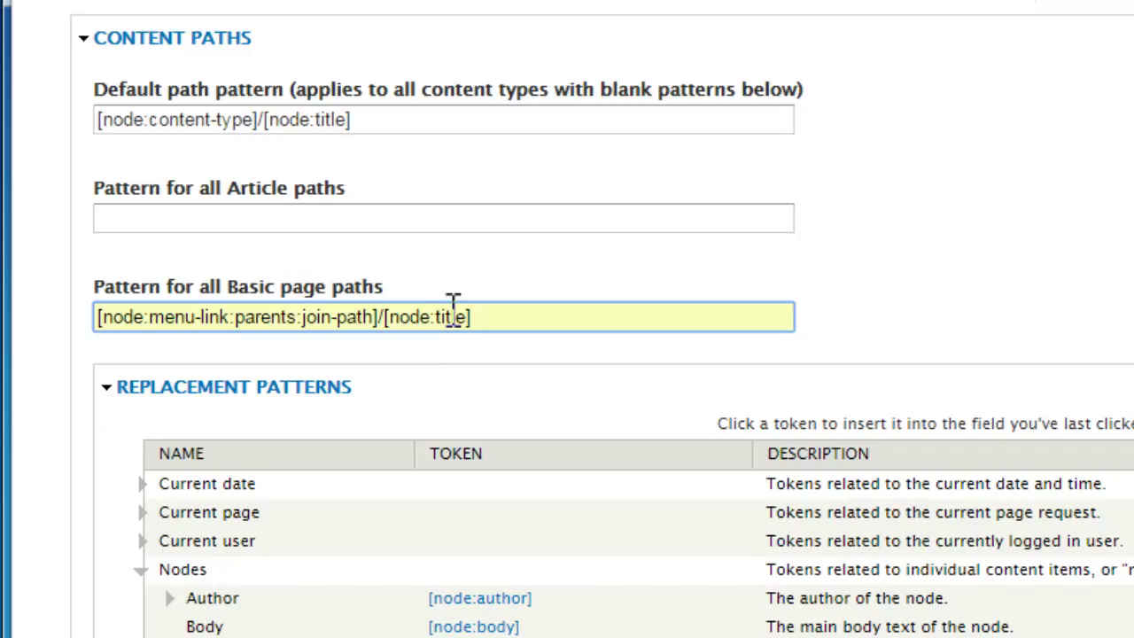
scroll(453, 328, down, 15)
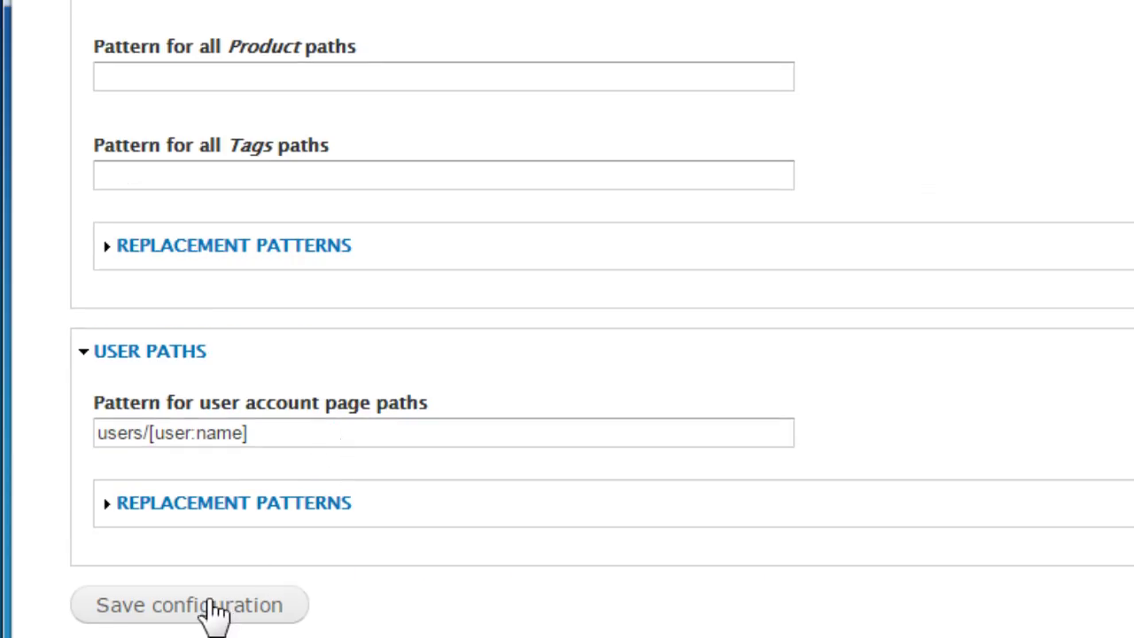
click(215, 610)
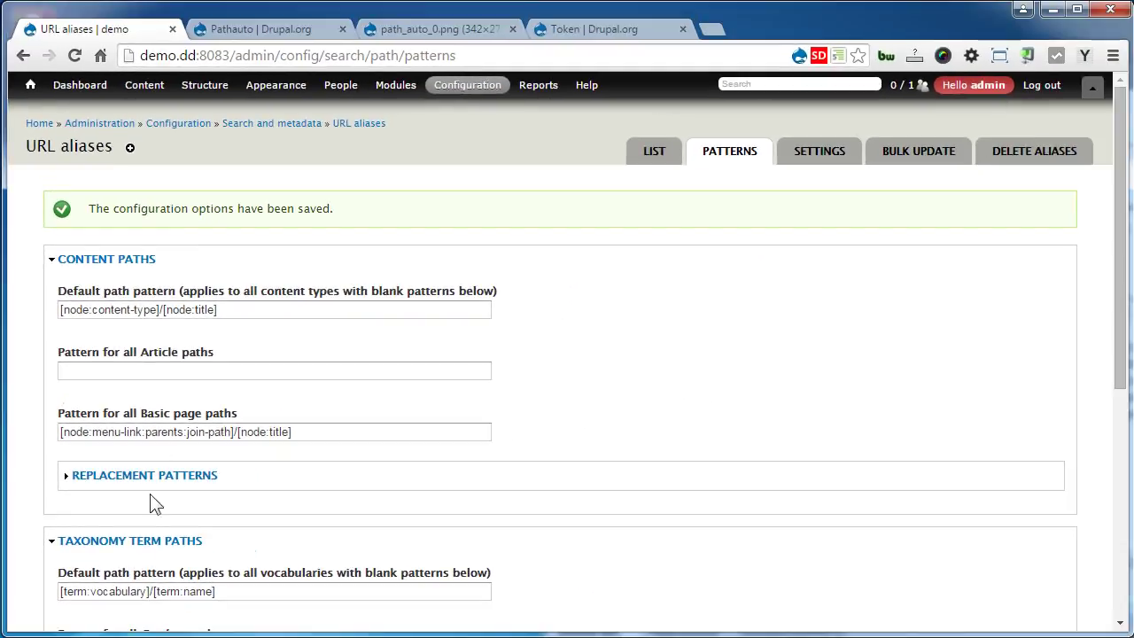
Go from the front page to Company Profile in the Main menu and note its node/2 address
click(29, 86)
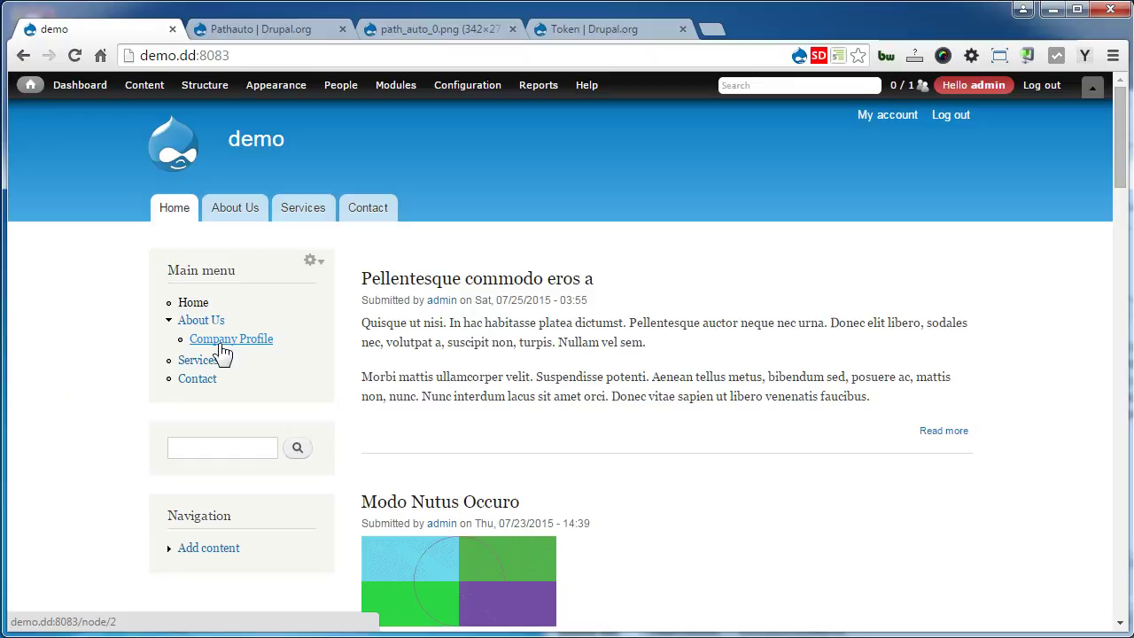
click(222, 341)
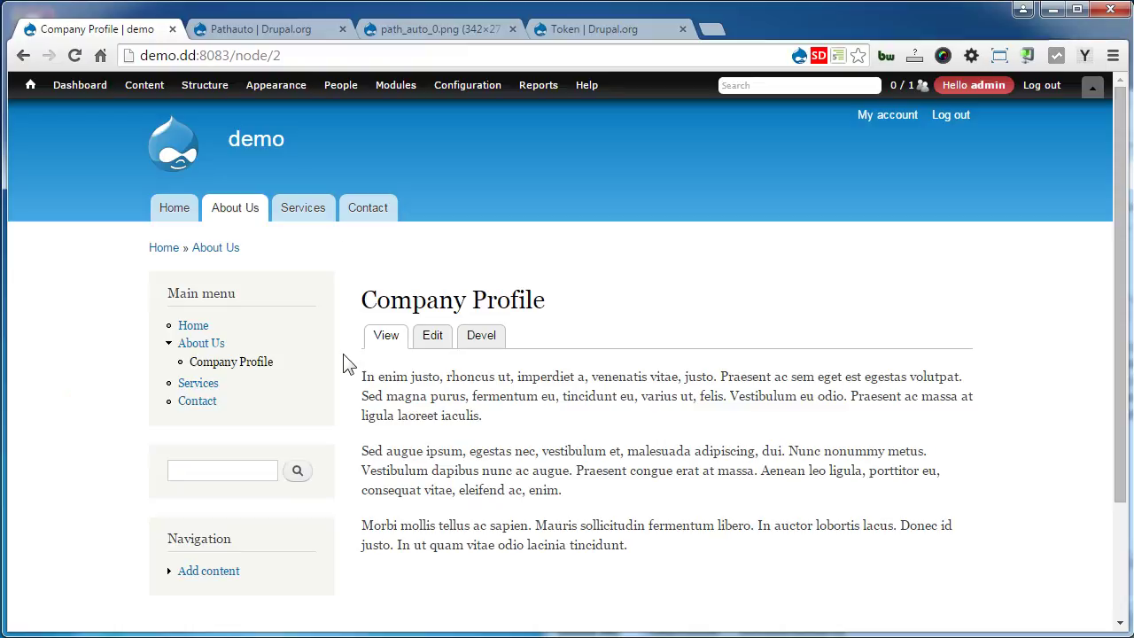
drag(235, 56, 314, 57)
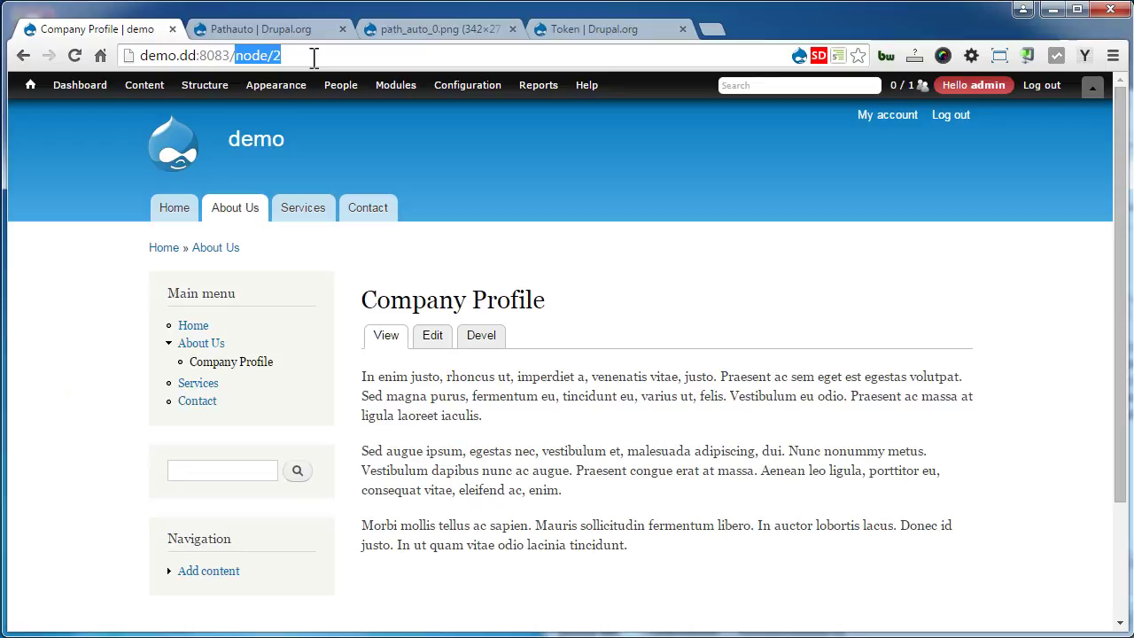
Turn on 'Generate automatic URL alias' for the Company Profile page and save it
click(433, 336)
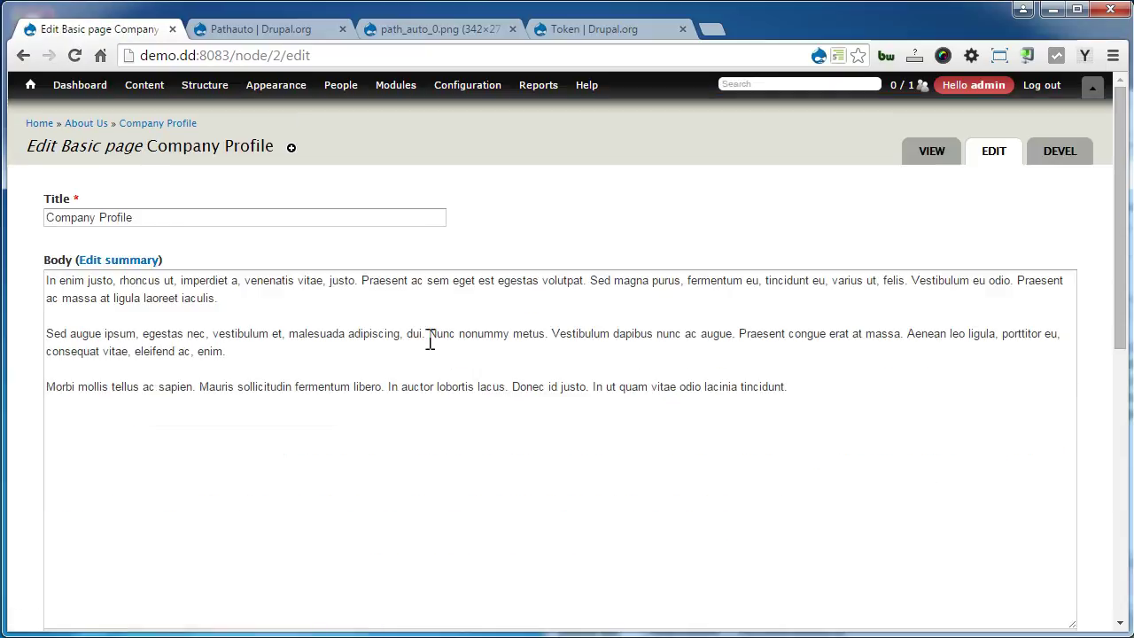
scroll(431, 344, down, 8)
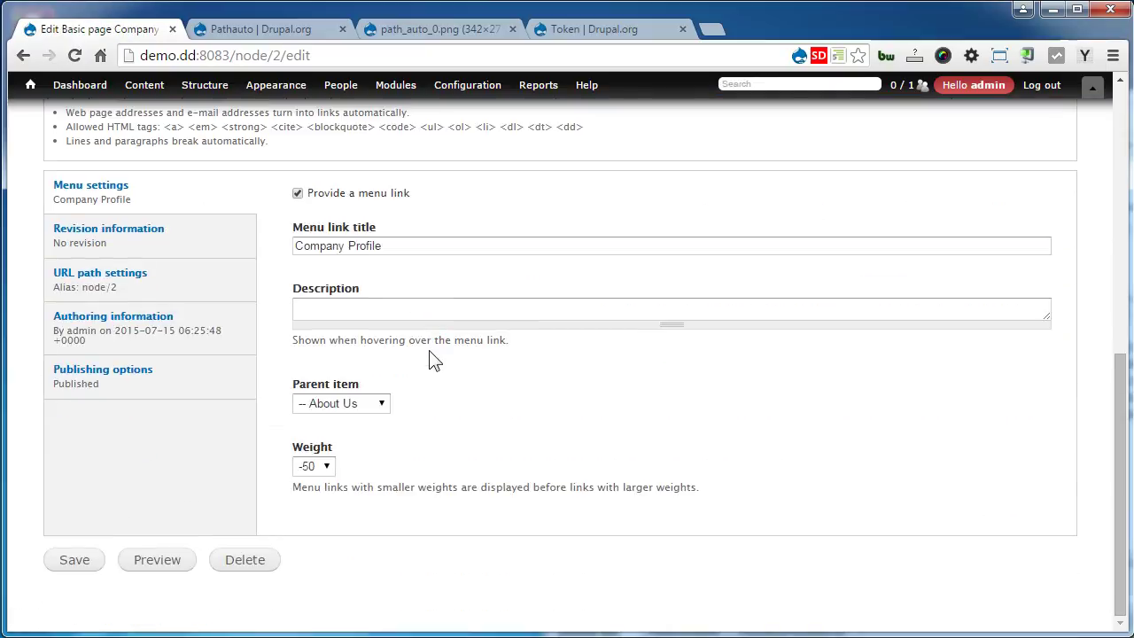
click(177, 280)
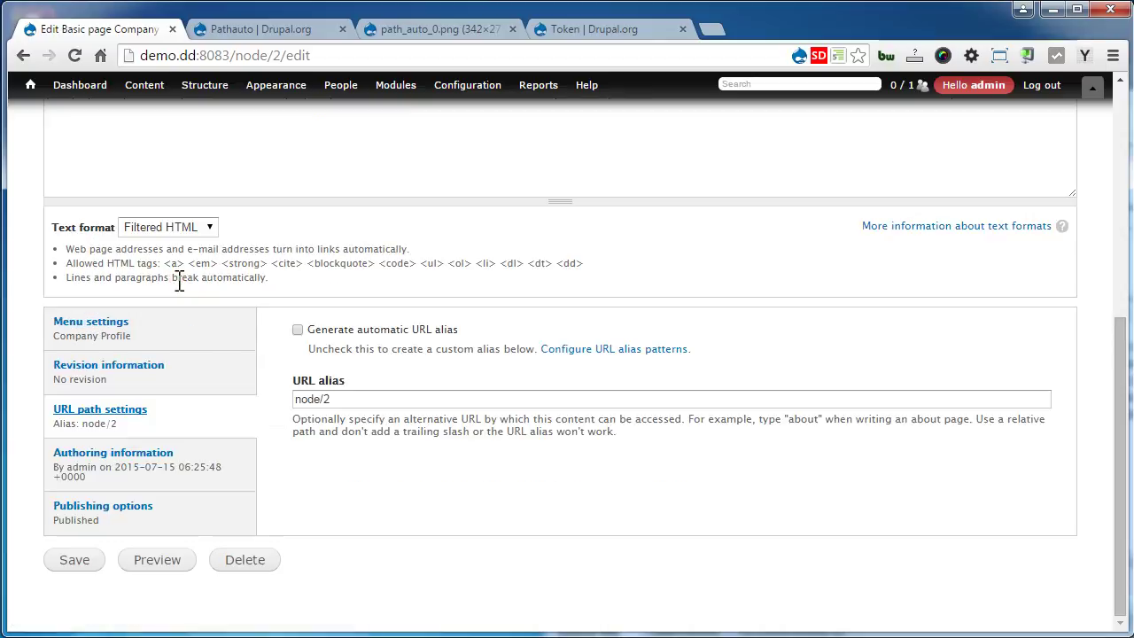
click(298, 331)
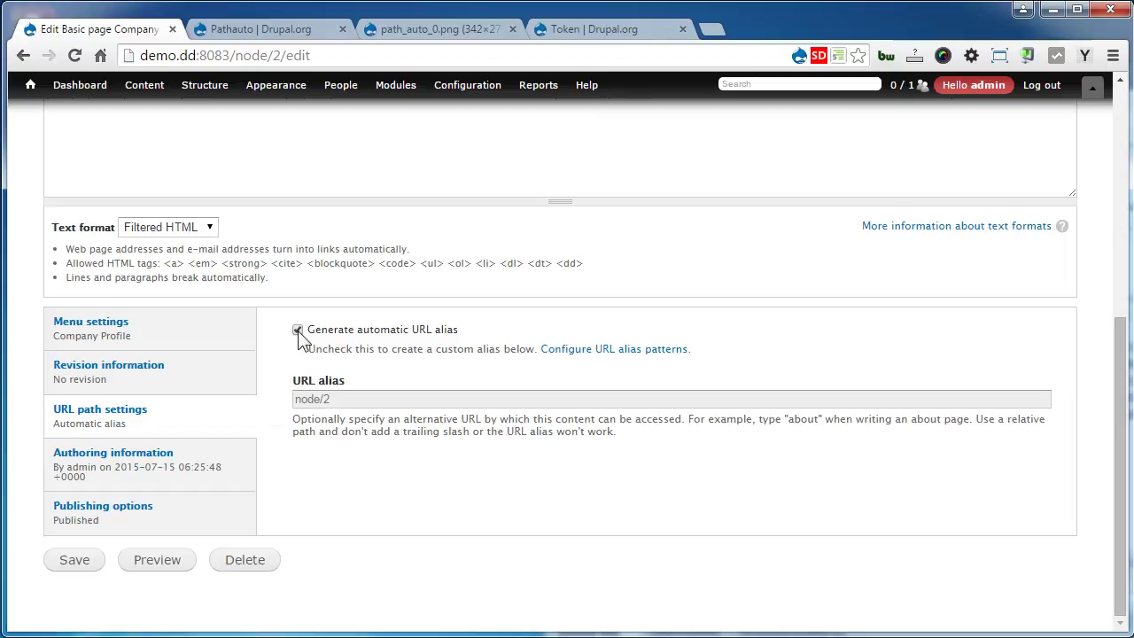
click(74, 563)
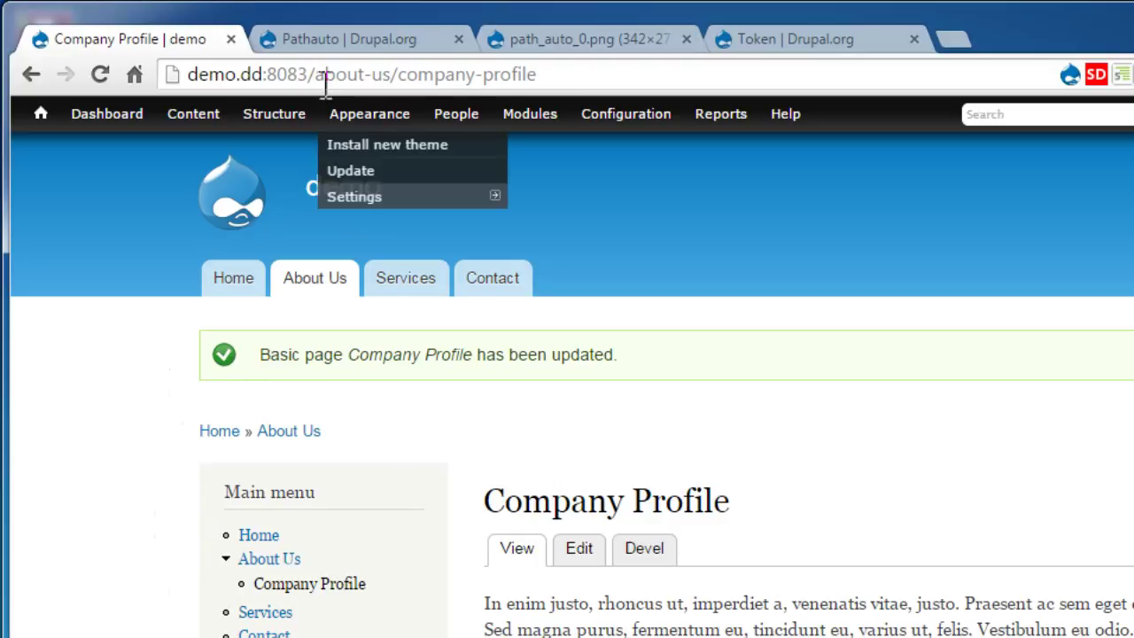
drag(314, 78, 673, 81)
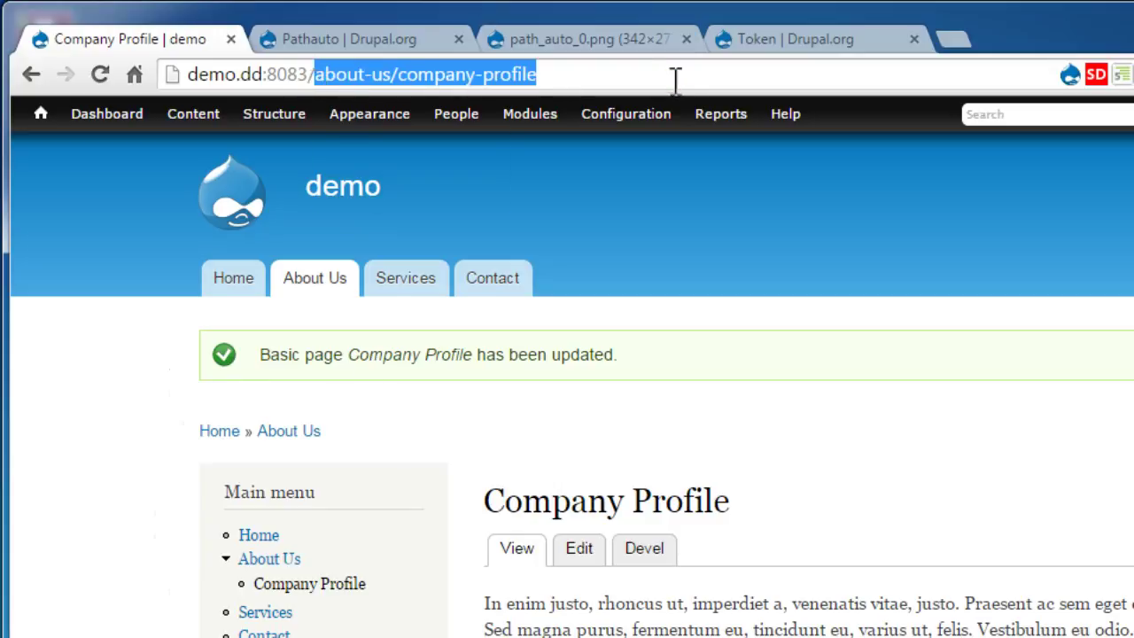